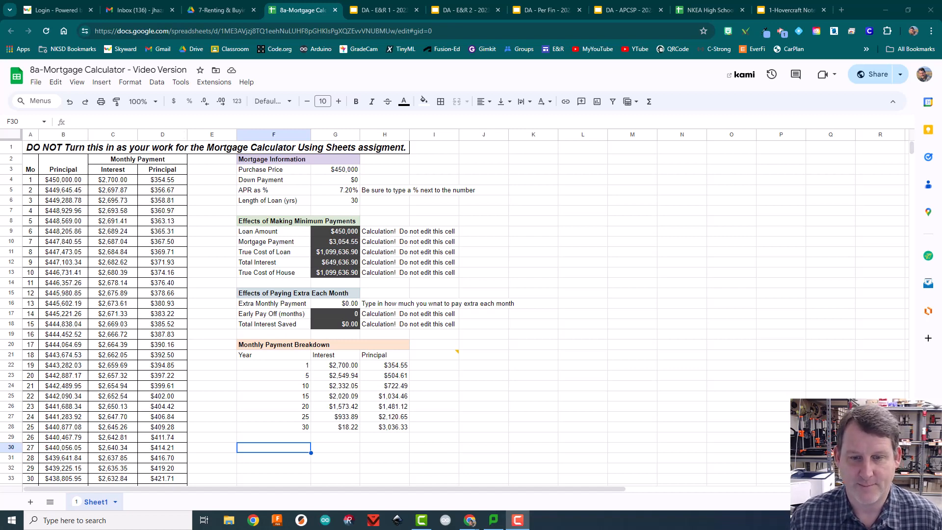
Enter the column heading "Interst To Date" in cell I21 of the Monthly Payment Breakdown table
click(434, 355)
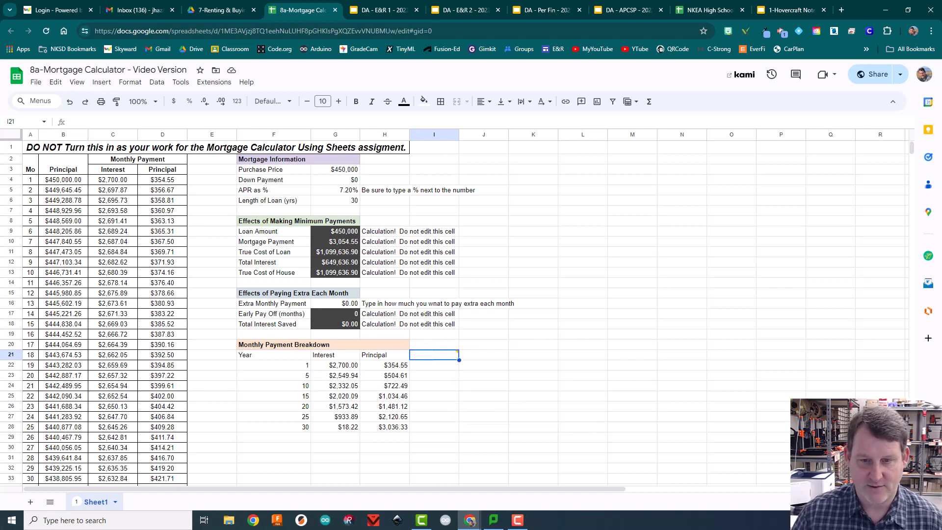
text(Interst)
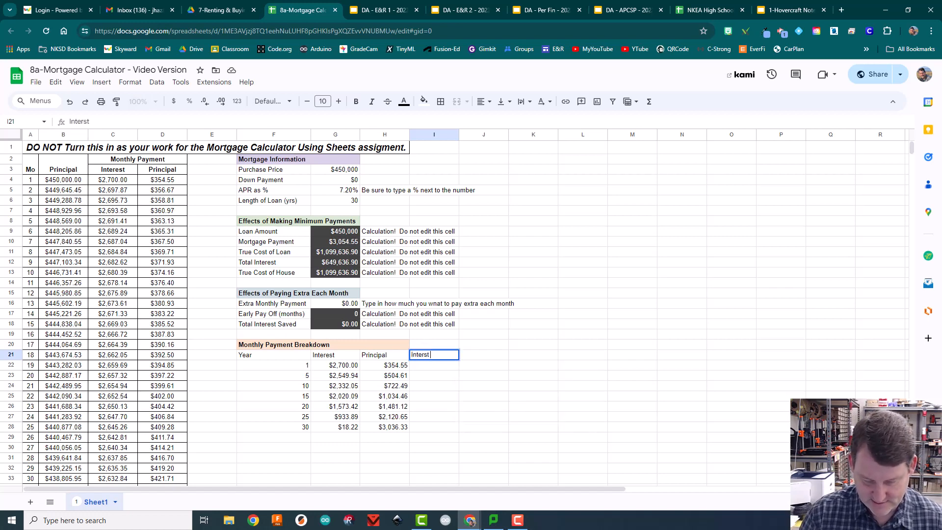
text( To Date)
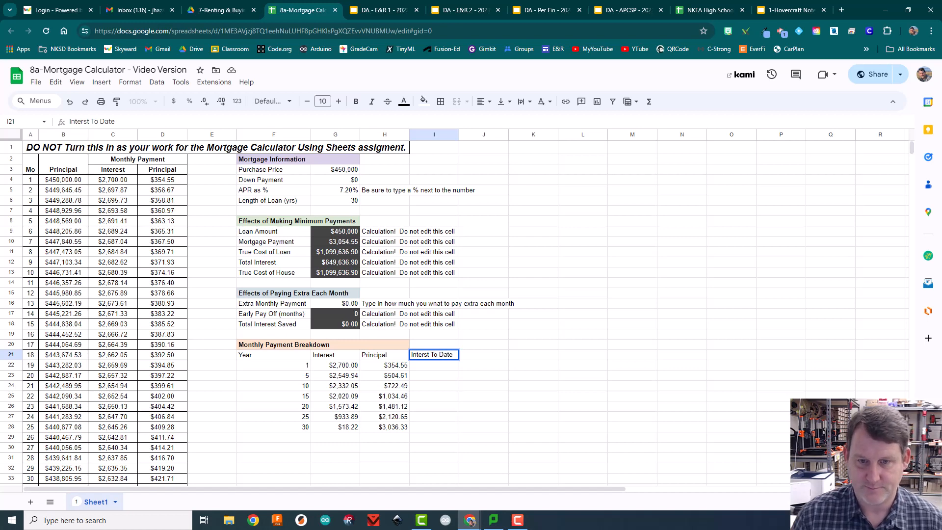
key(Tab)
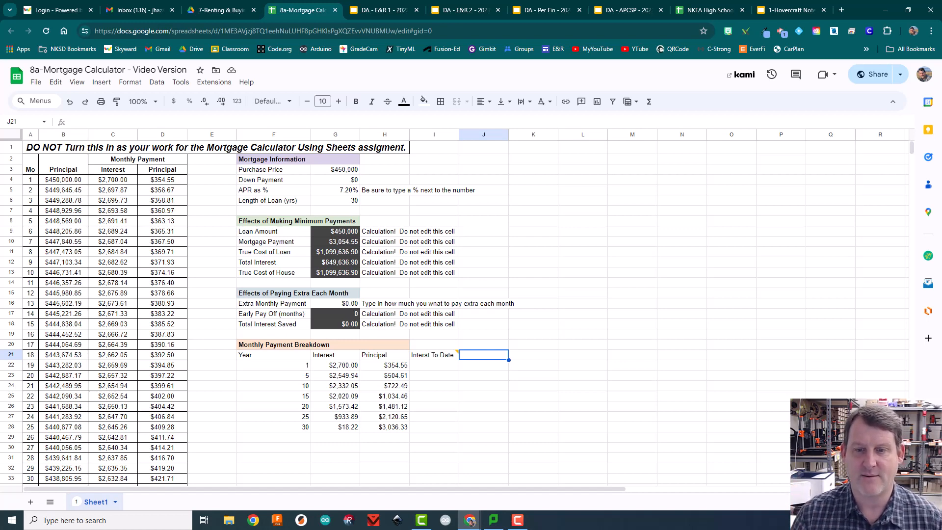
Enter the column heading "Principal to Date" in cell J21 of the Monthly Payment Breakdown table
text(Princ)
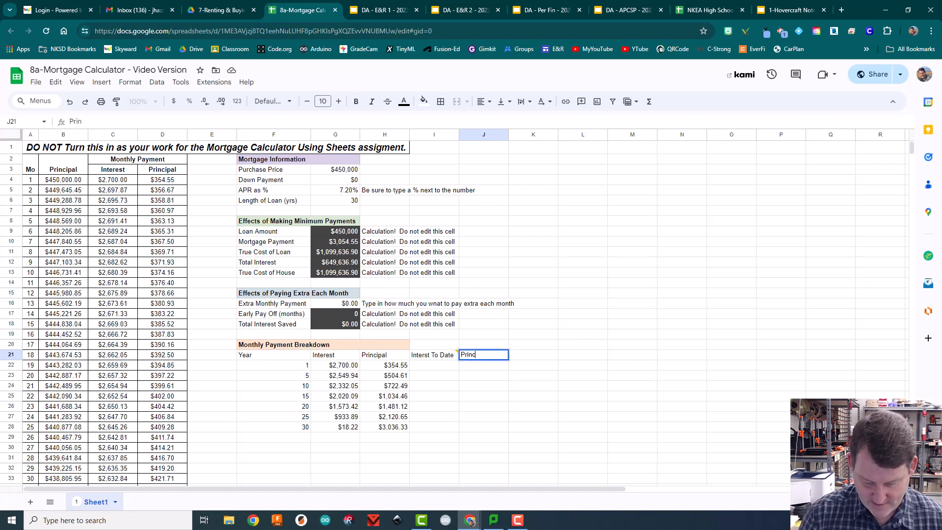
text(ipal To)
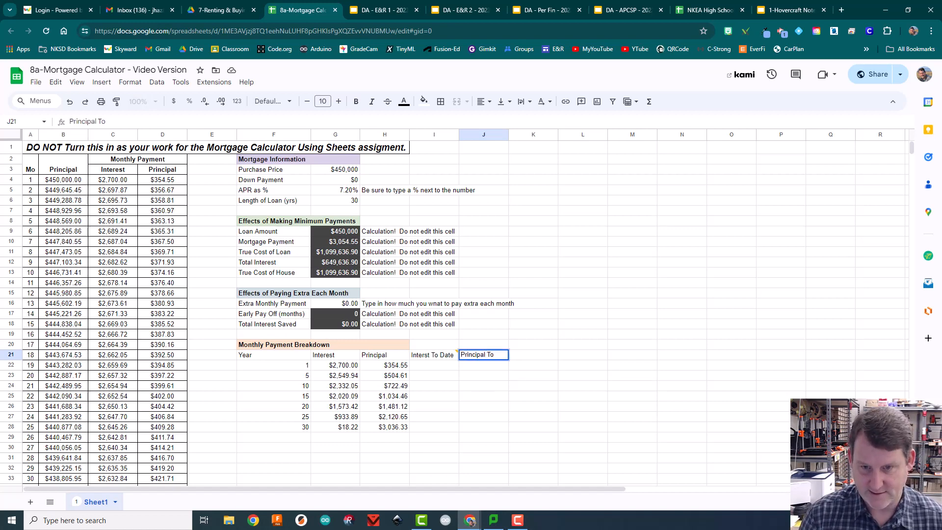
key(BackSpace)
key(BackSpace)
text(to Data)
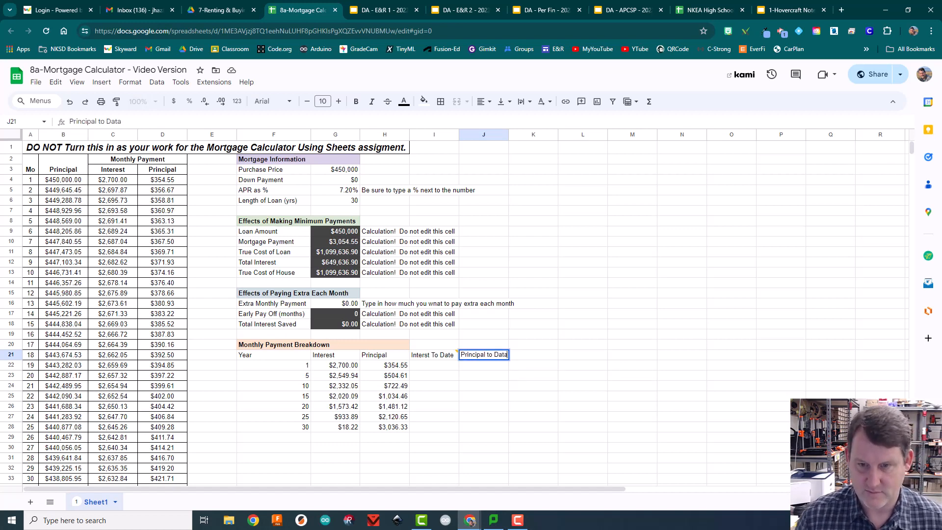
key(BackSpace)
text(e)
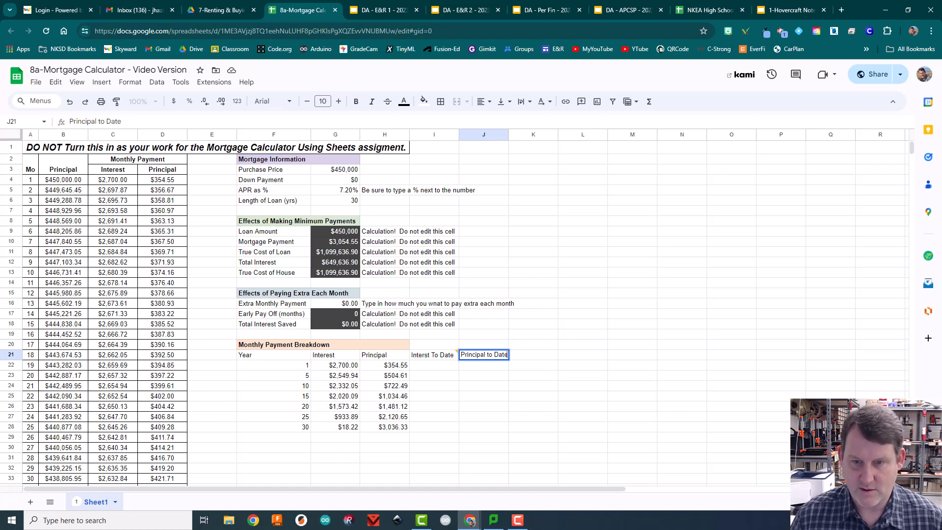
key(Return)
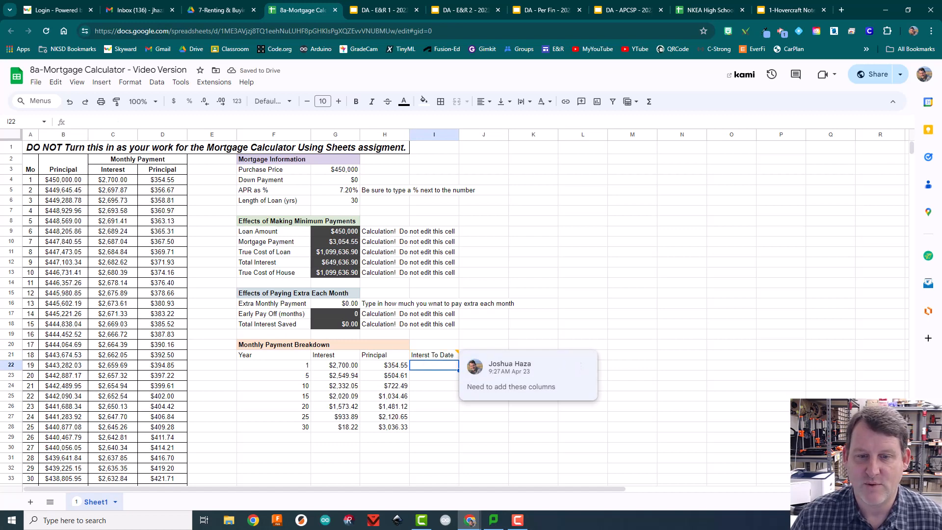
click(273, 365)
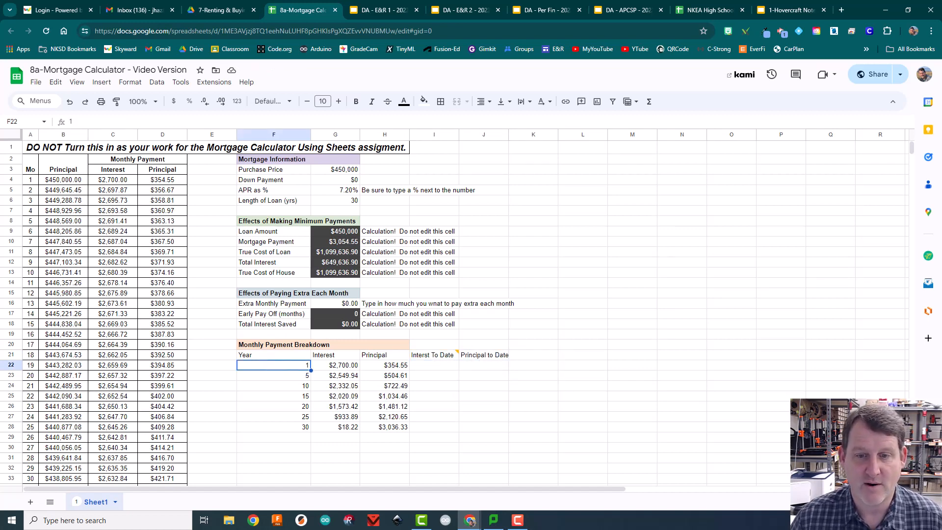
click(441, 365)
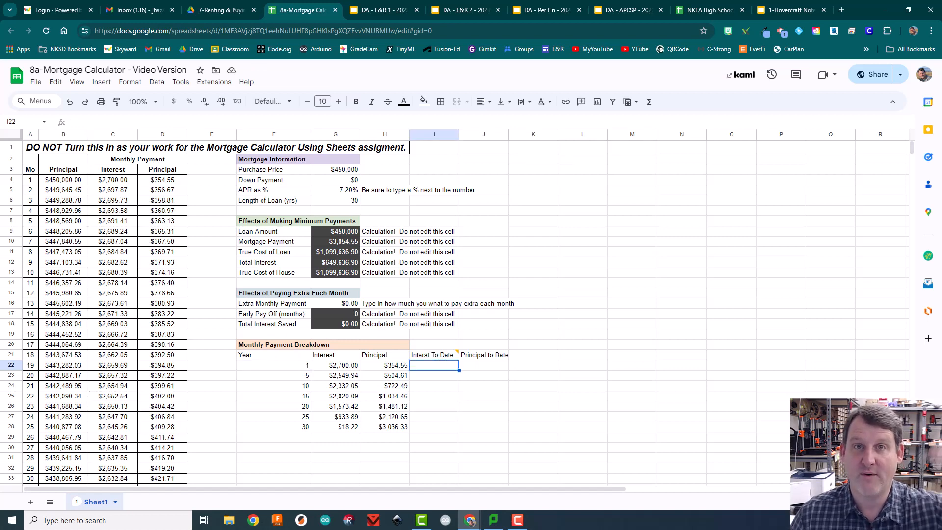
click(436, 375)
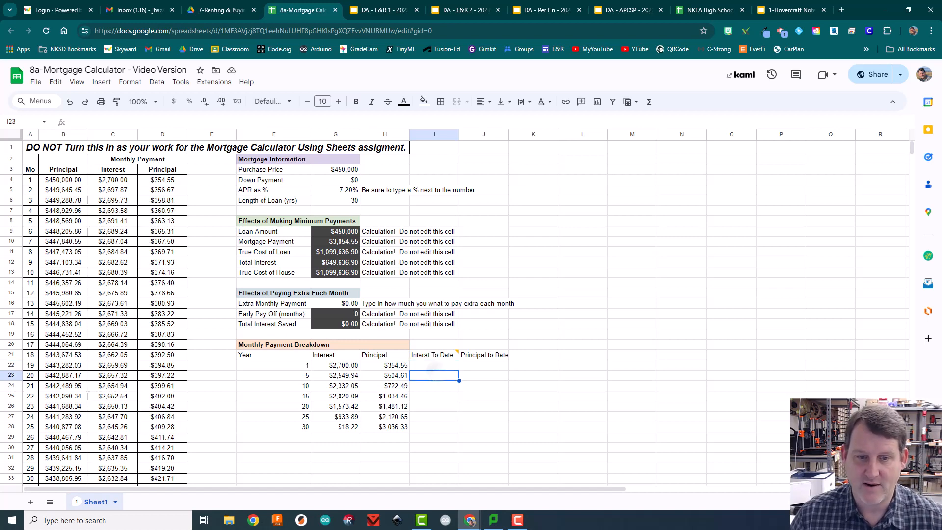
click(434, 386)
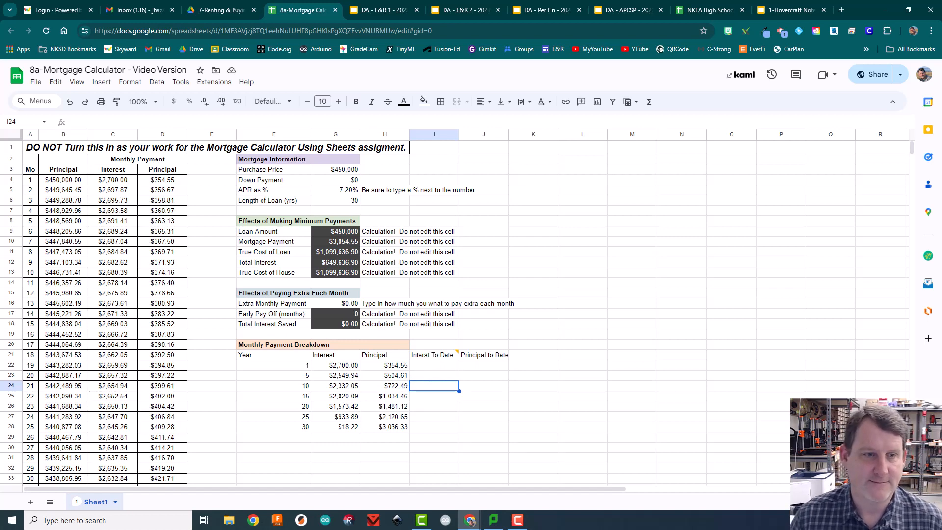
Enter the formula =sum(C4:C15) in I22 for the year 1 interest to date, without filling the cells below
click(429, 365)
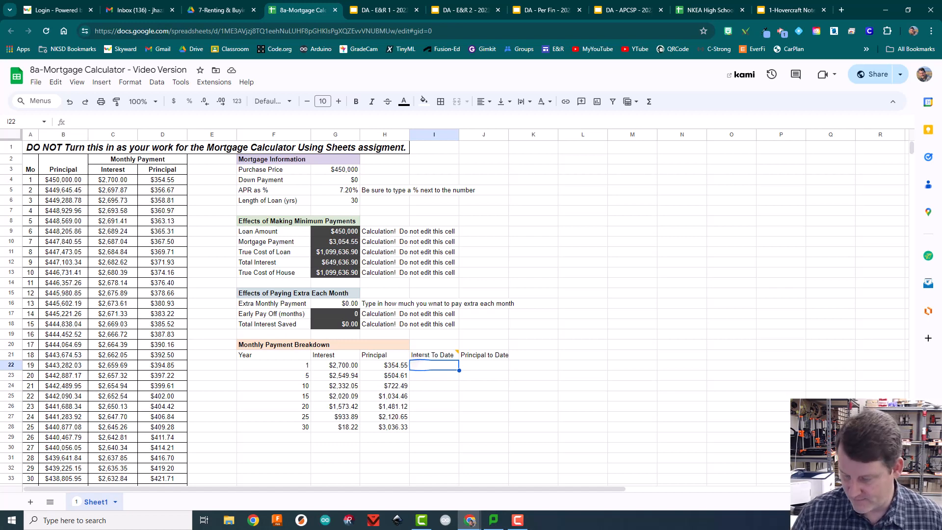
text(=)
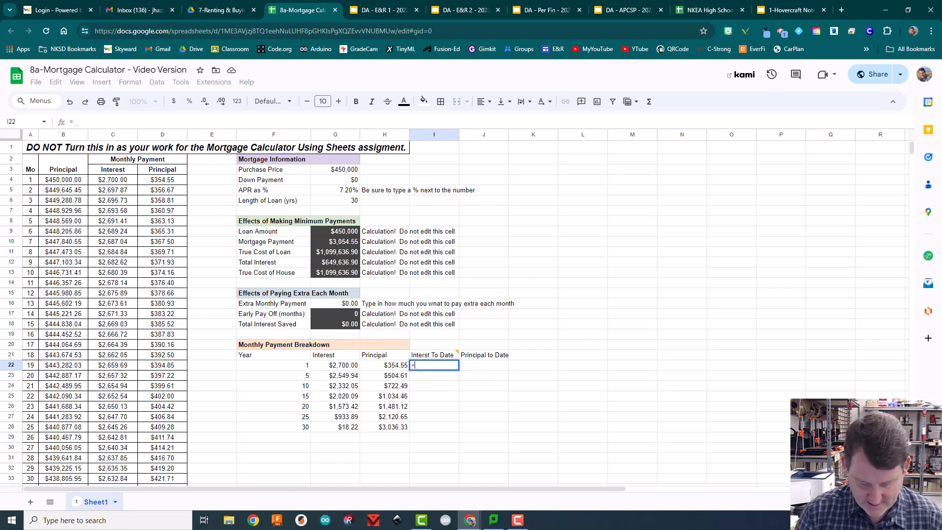
text(sum()
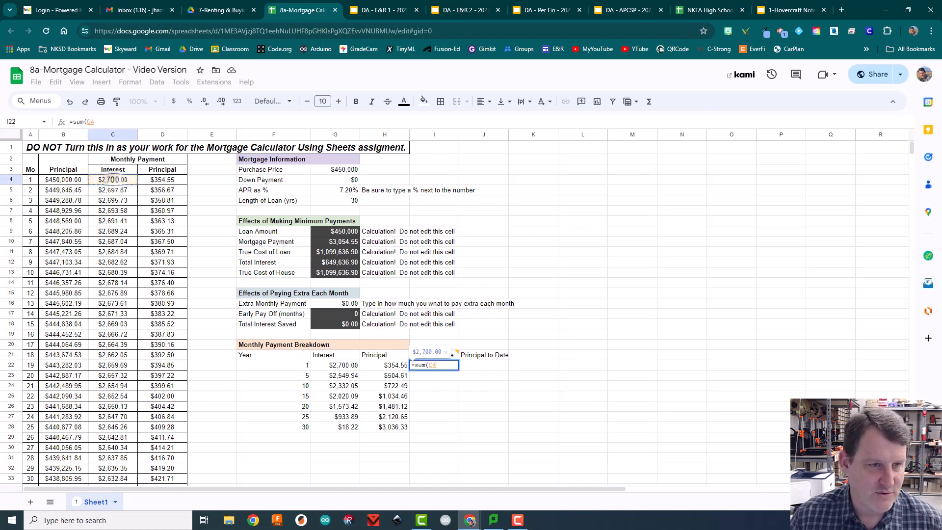
drag(113, 180, 113, 293)
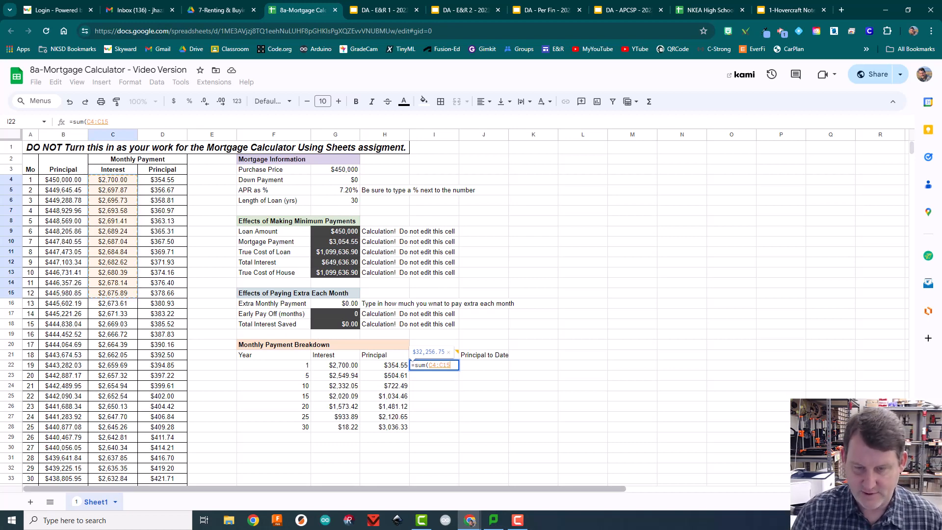
text())
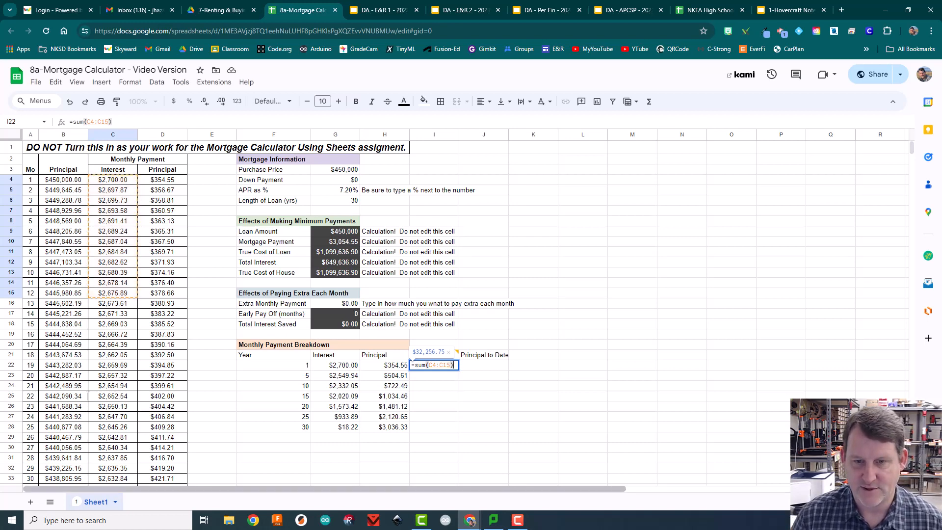
key(Return)
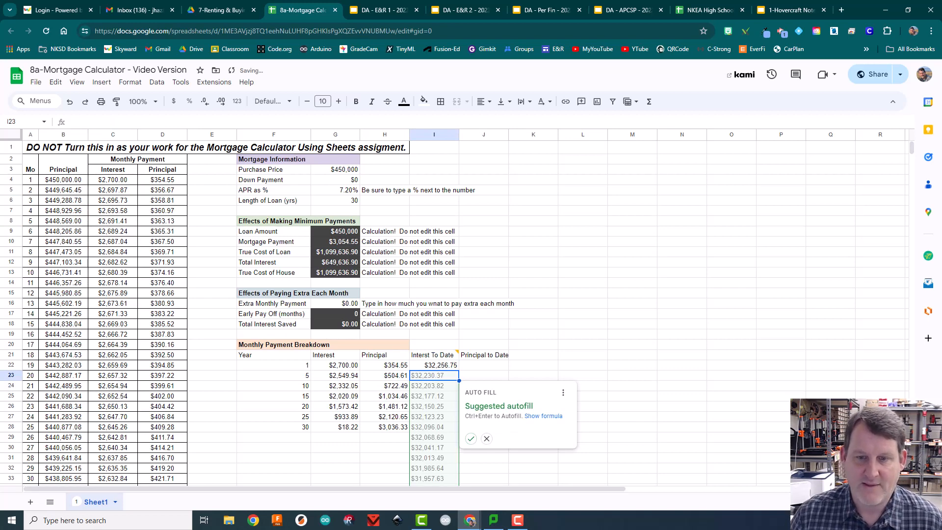
click(473, 364)
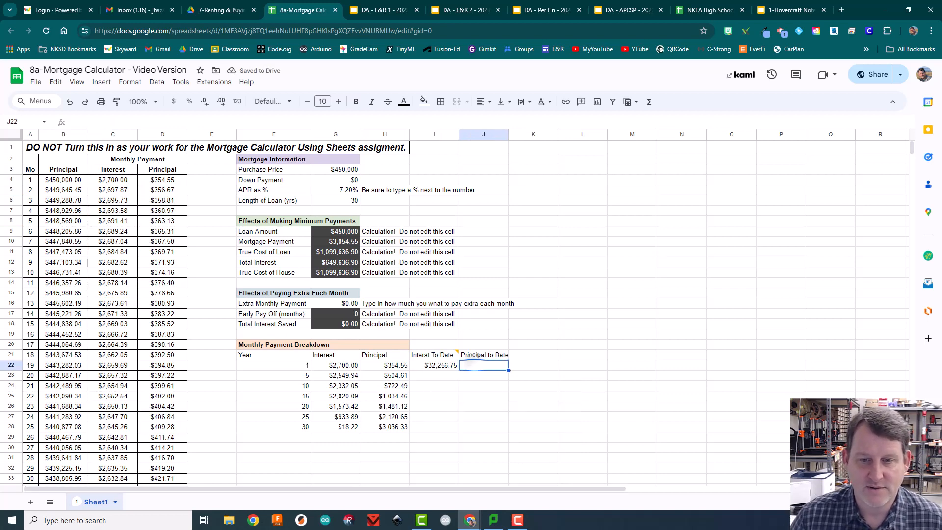
Review the year 1 interest sum formula and examine the monthly payment schedule rows around and beyond month 60
click(436, 365)
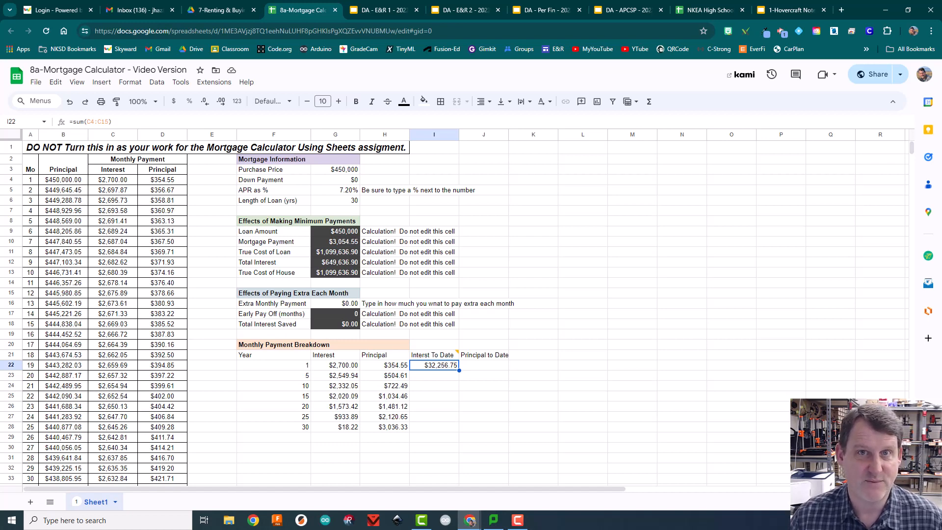
scroll(441, 315, down, 11)
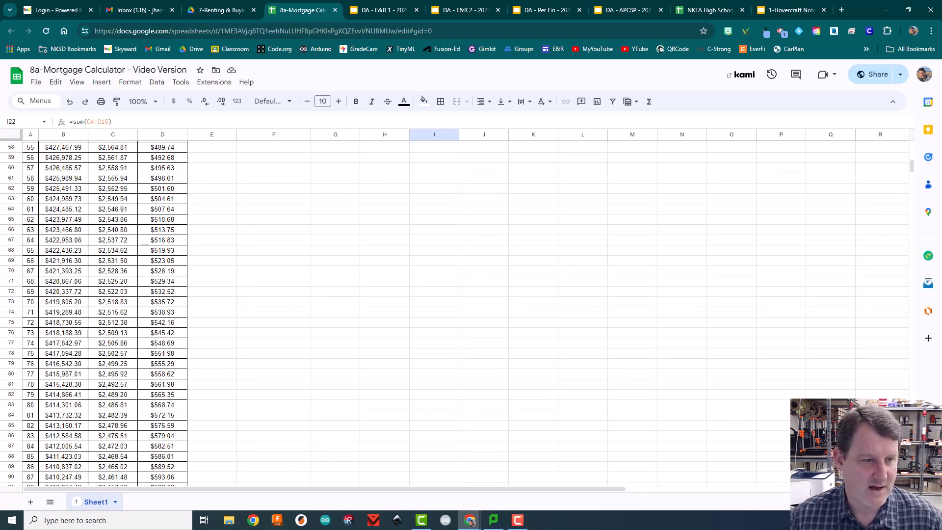
scroll(442, 314, up, 2)
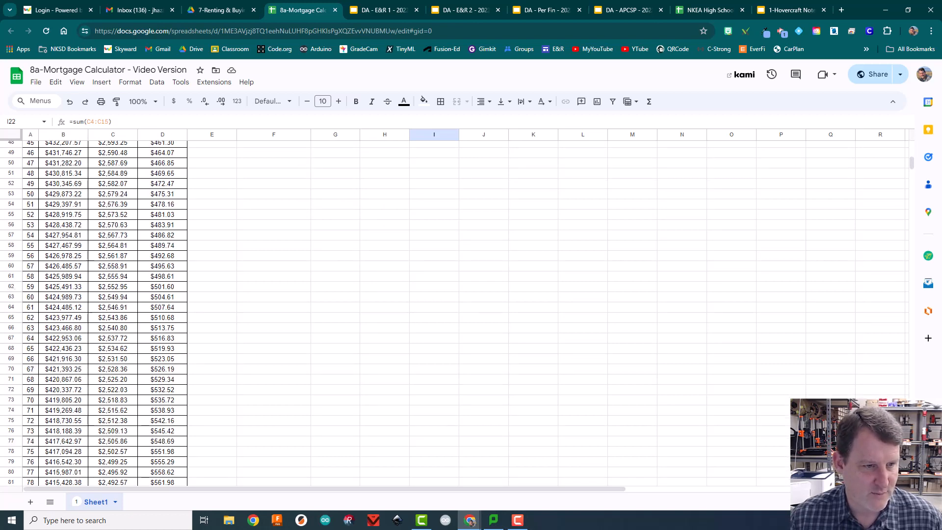
scroll(442, 315, up, 10)
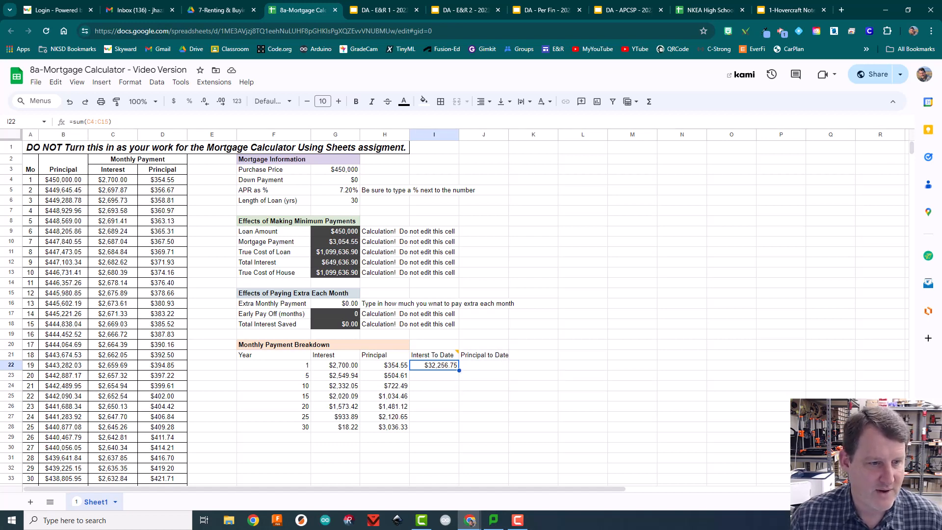
scroll(229, 313, down, 5)
scroll(229, 313, down, 15)
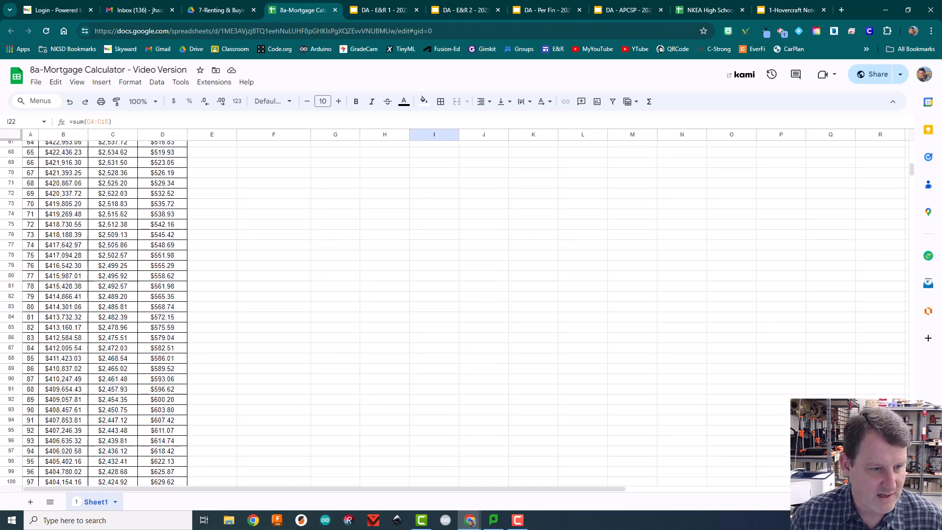
scroll(228, 313, up, 20)
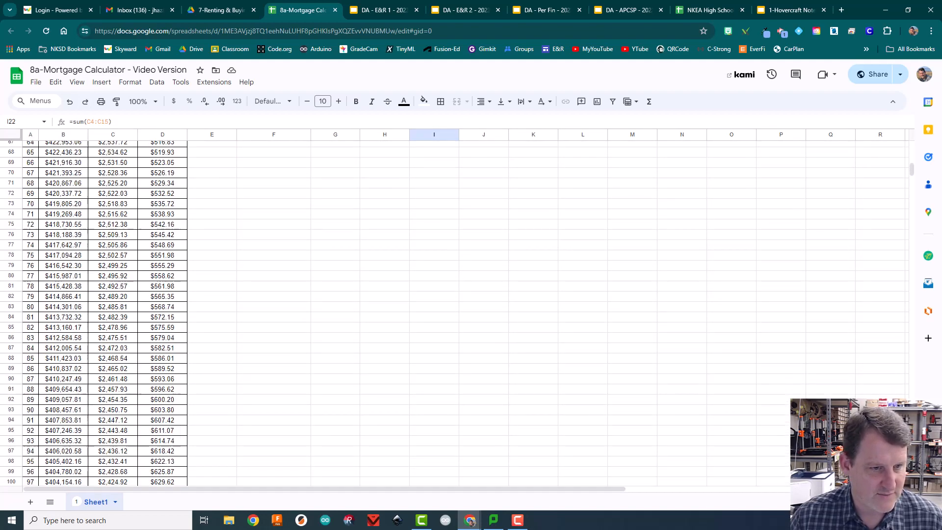
scroll(229, 312, down, 3)
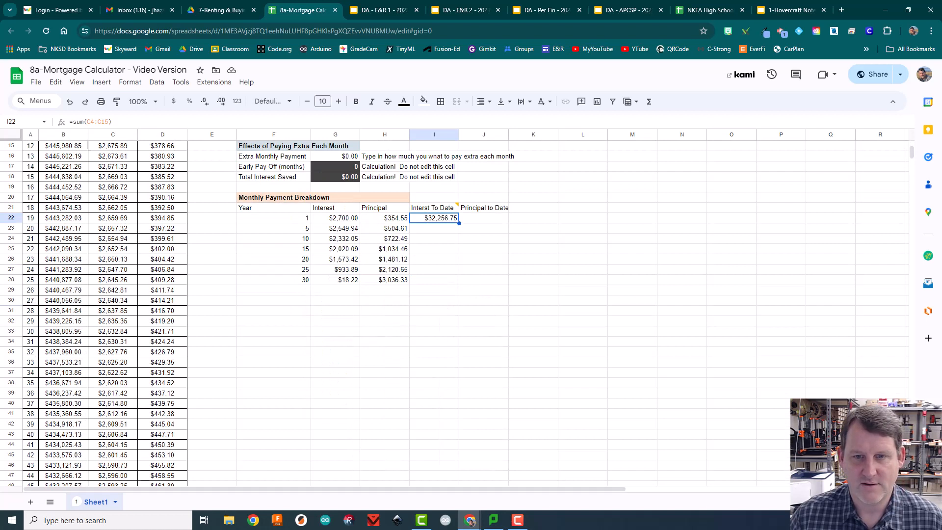
click(422, 228)
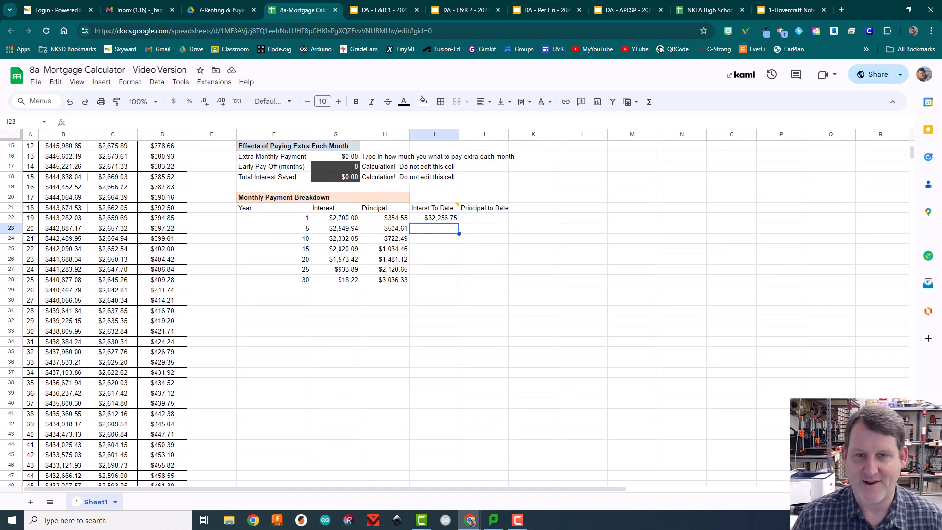
click(444, 219)
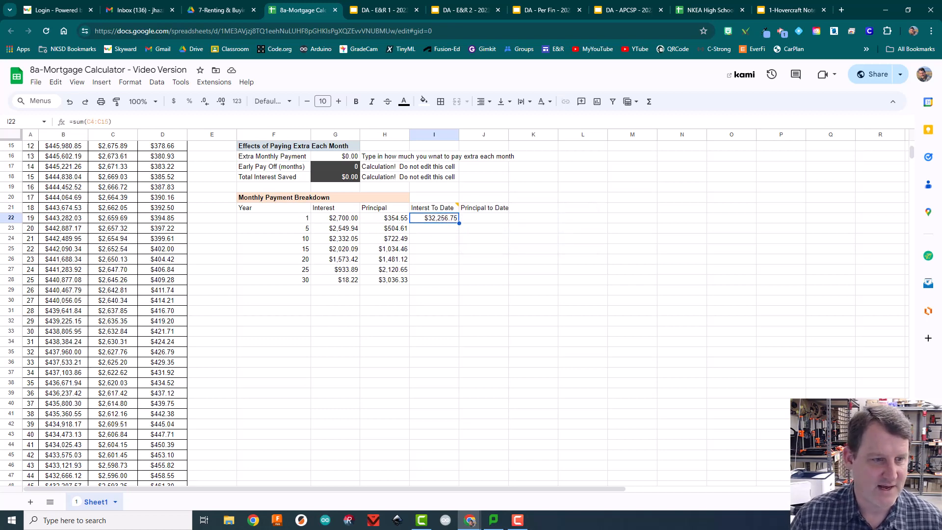
scroll(255, 314, up, 5)
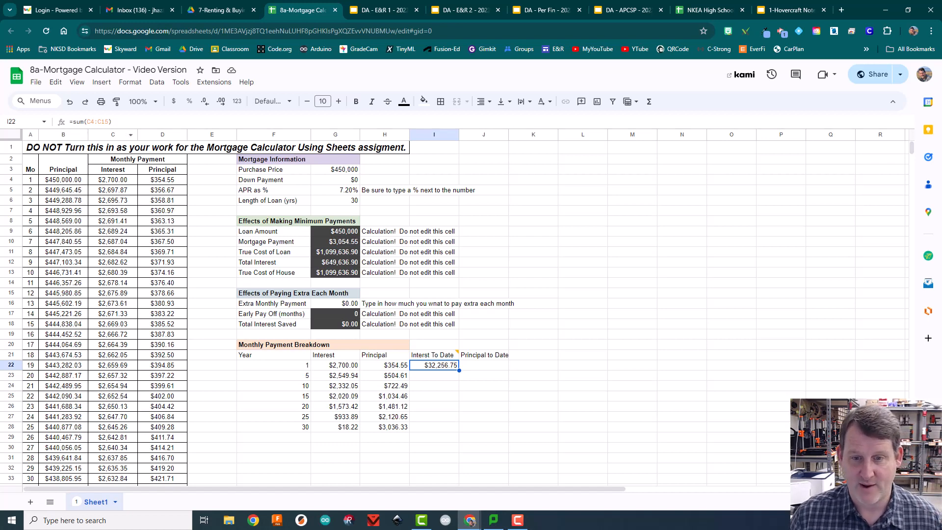
Enter the formula =sum(C4:C63) in I23 for the year 5 interest to date and check it against the year label
click(432, 375)
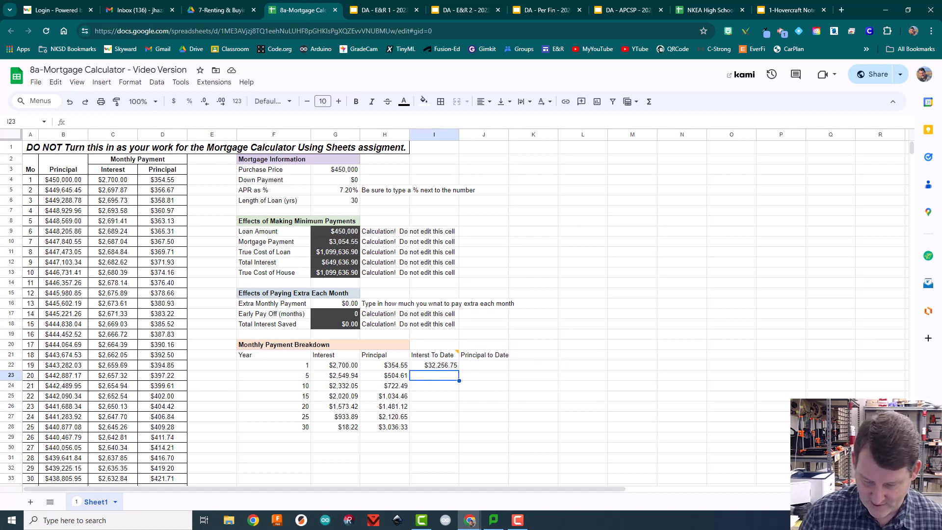
text(=sum()
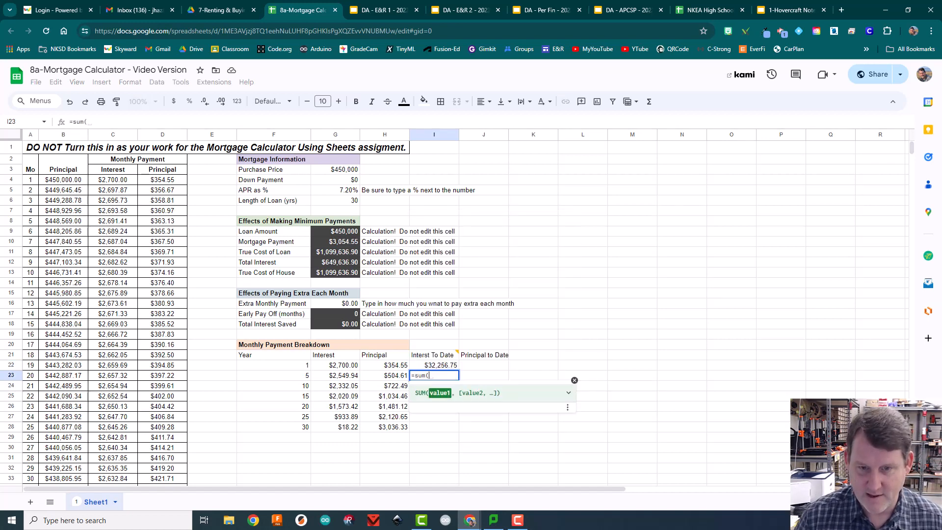
text(C4)
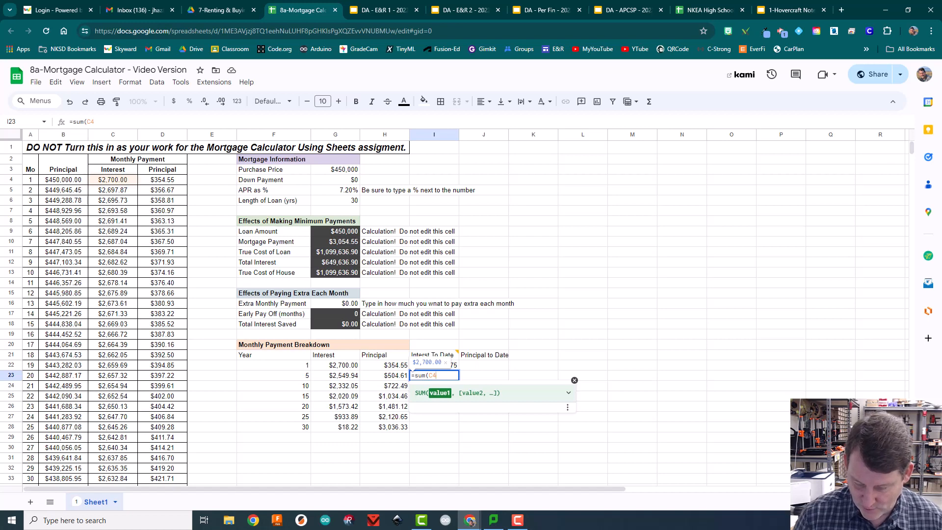
text(:)
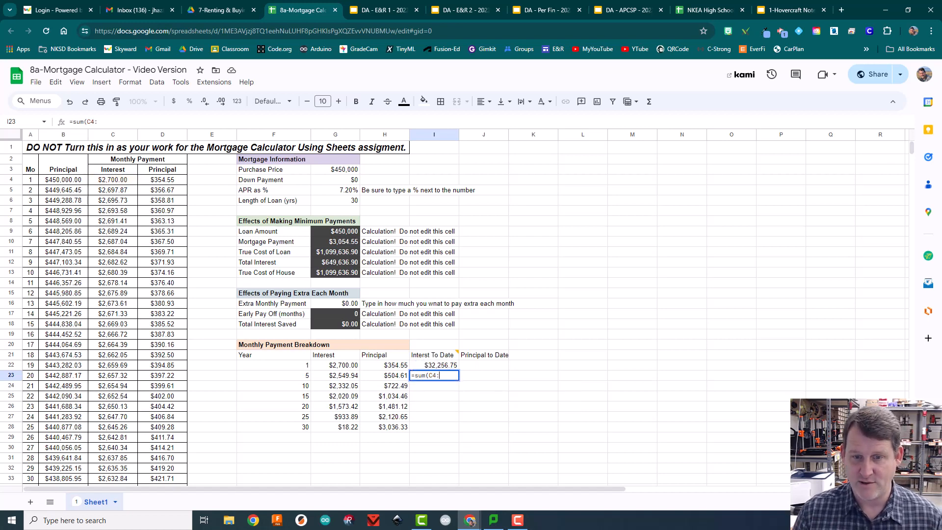
text(C)
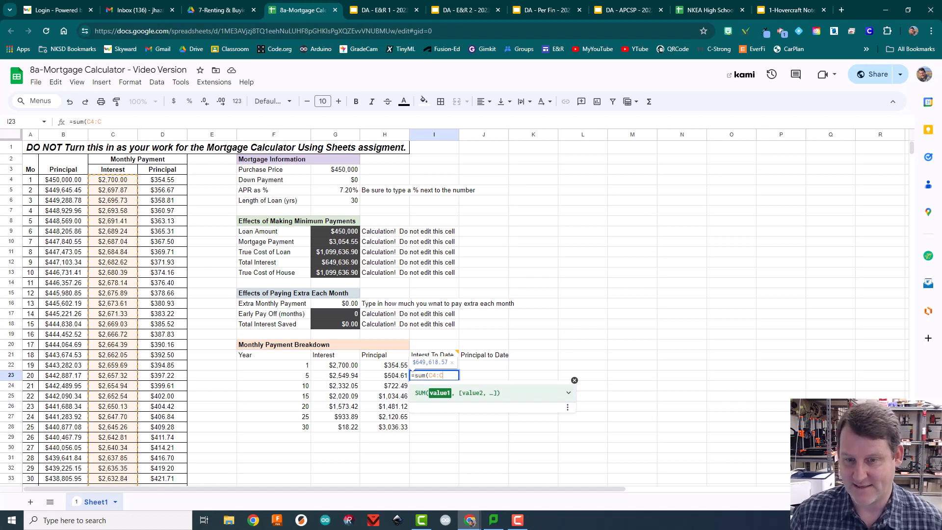
text(63)
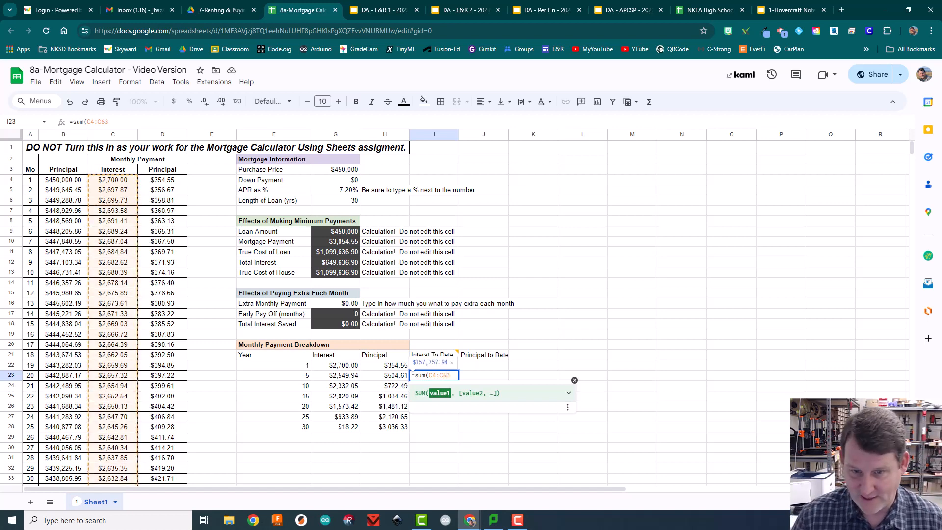
text())
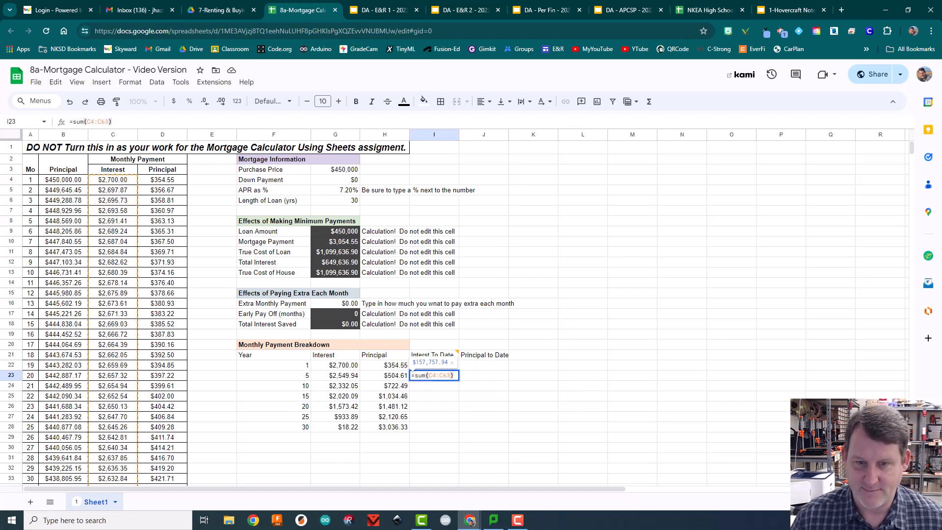
key(Return)
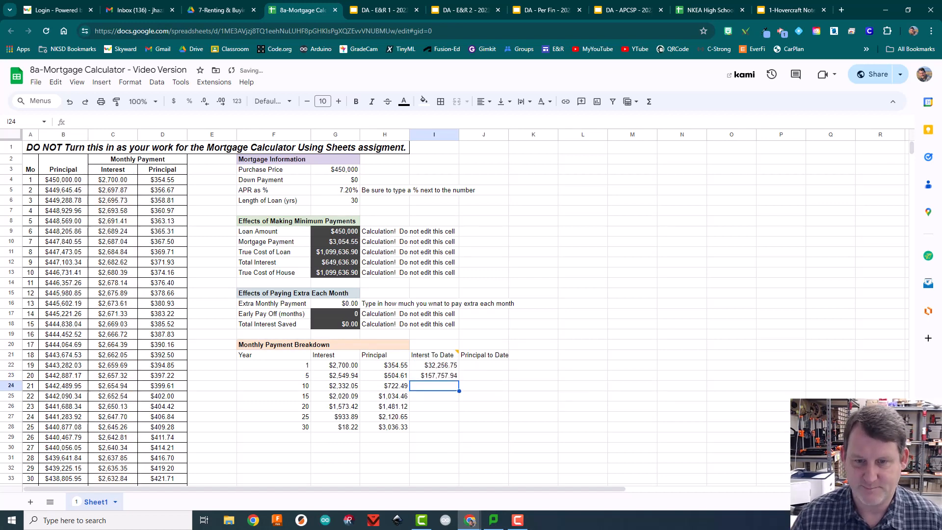
click(435, 374)
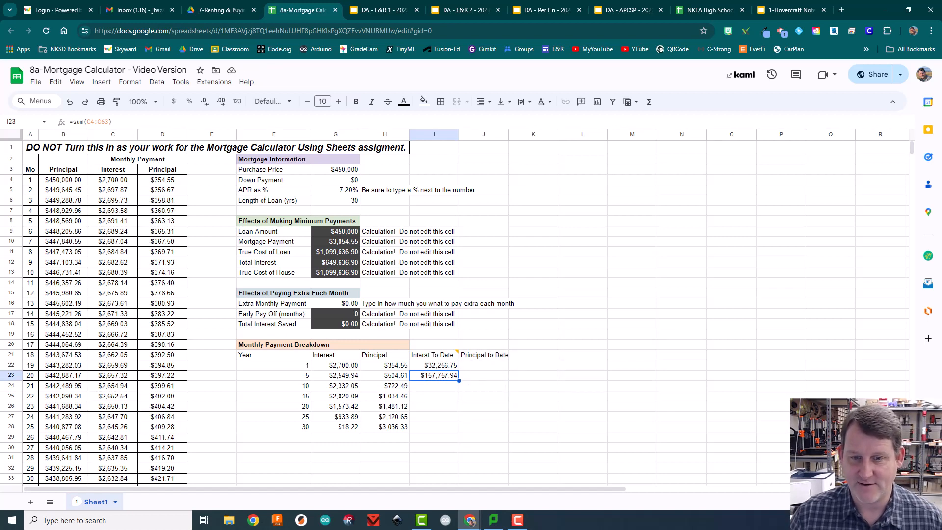
key(Down)
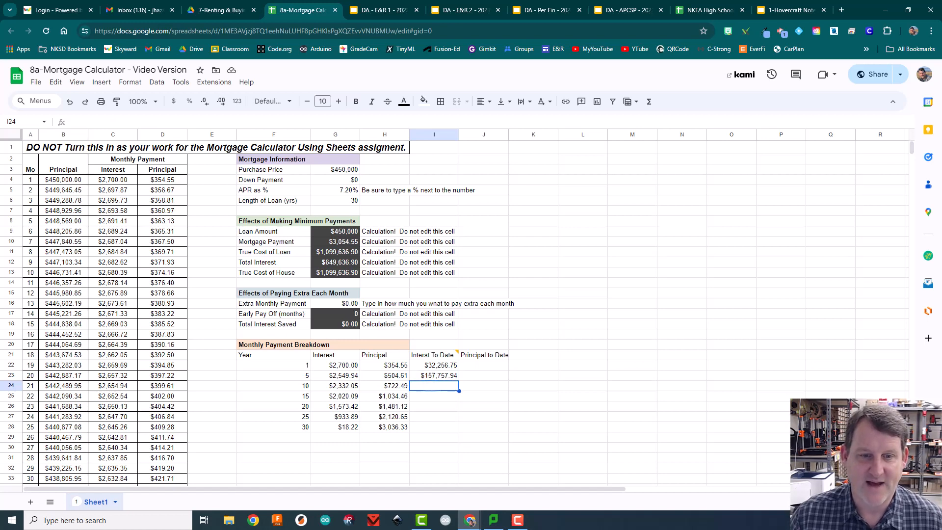
click(297, 375)
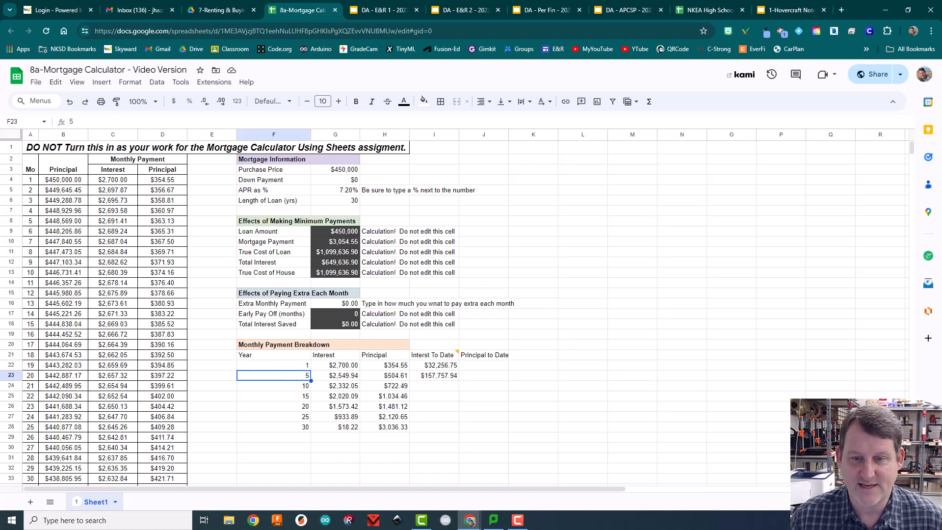
click(438, 375)
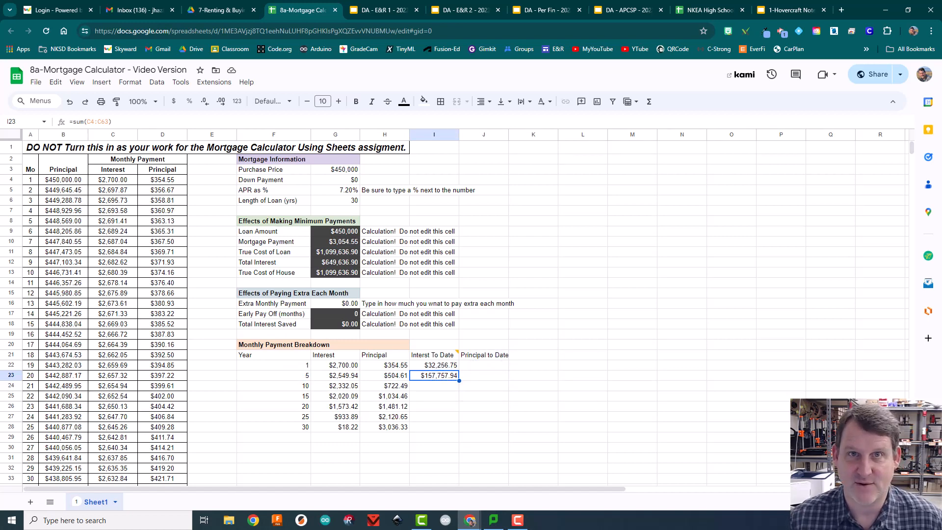
click(426, 386)
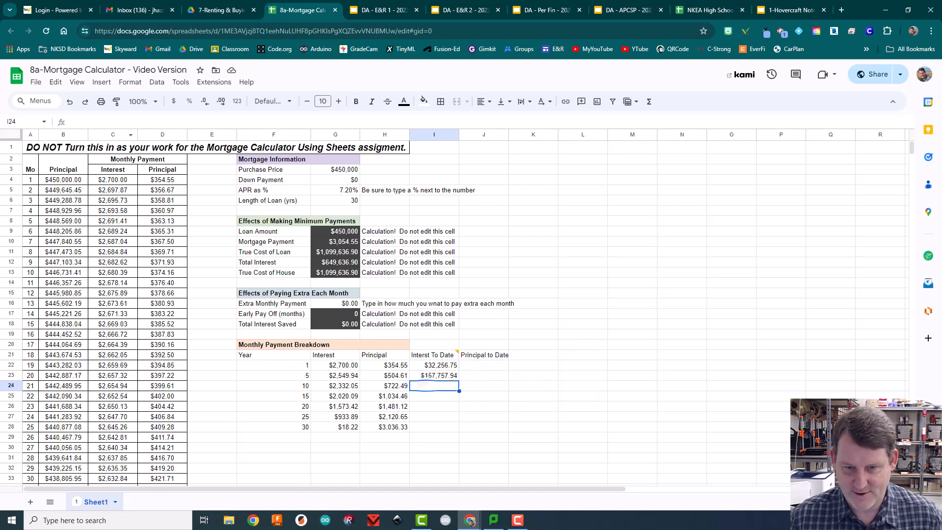
text(=su)
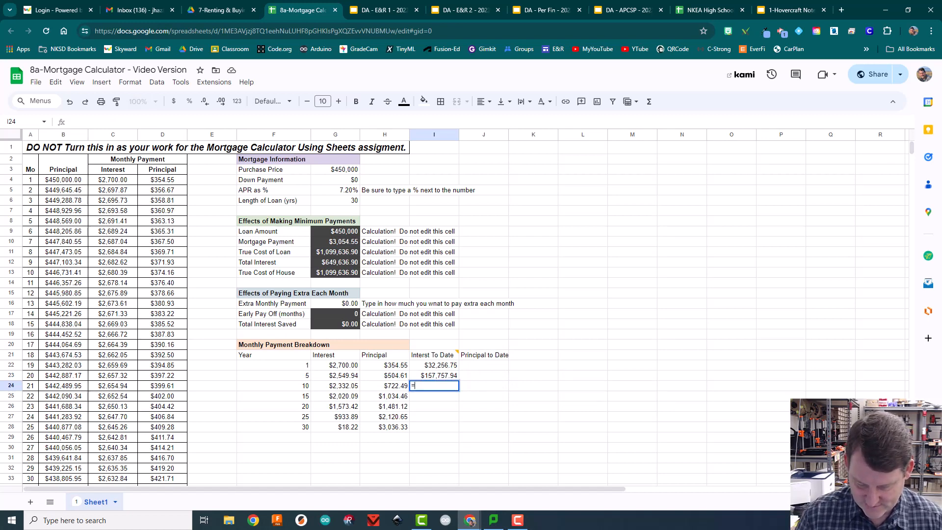
key(BackSpace)
key(BackSpace)
key(BackSpace)
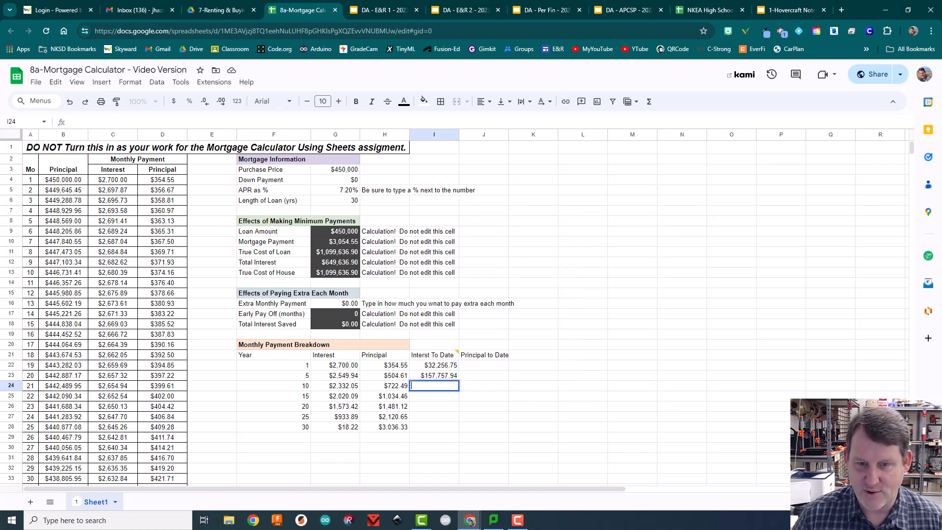
Try filling the year 5 interest formula from I23 down into I24, and clear the copied formula
click(440, 376)
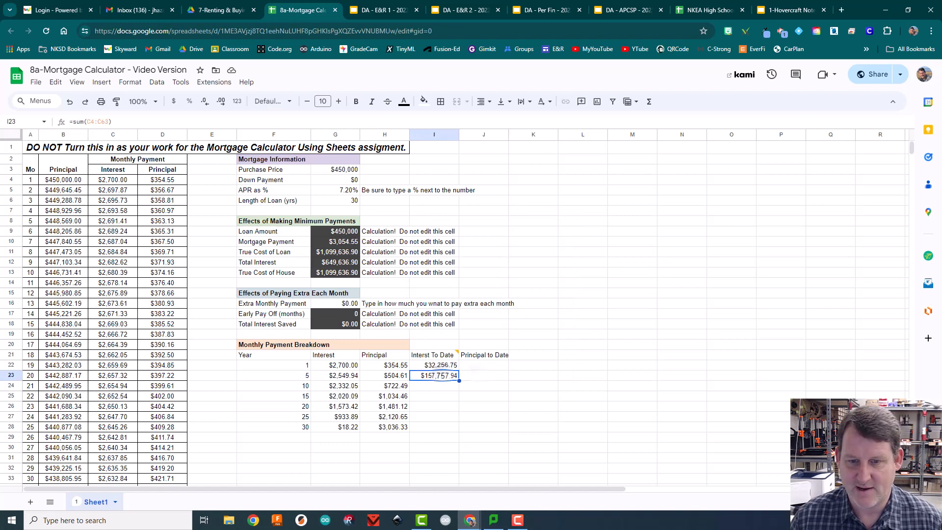
drag(459, 381, 459, 390)
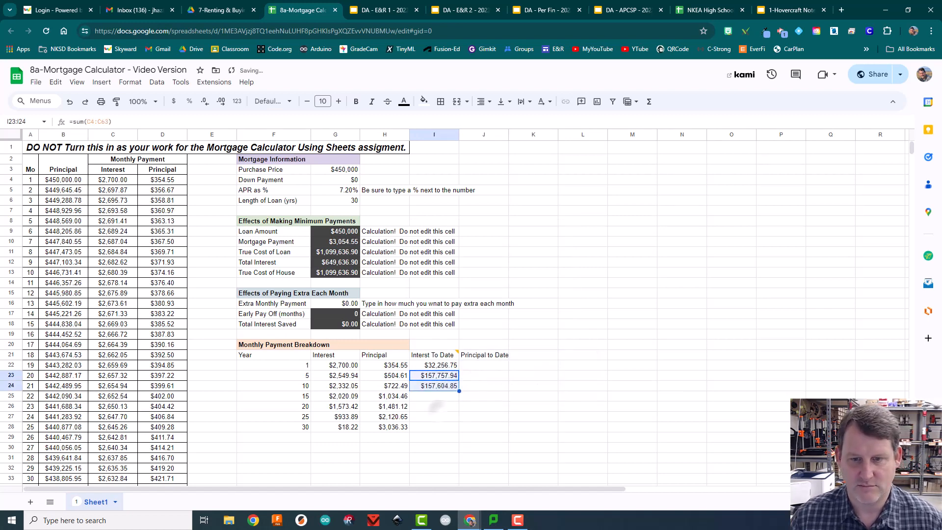
click(436, 406)
click(432, 385)
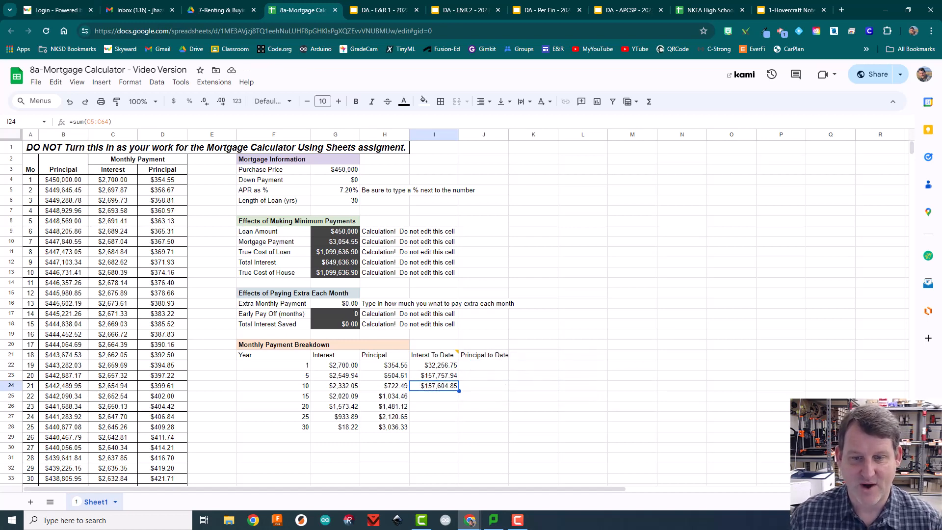
click(466, 386)
click(436, 386)
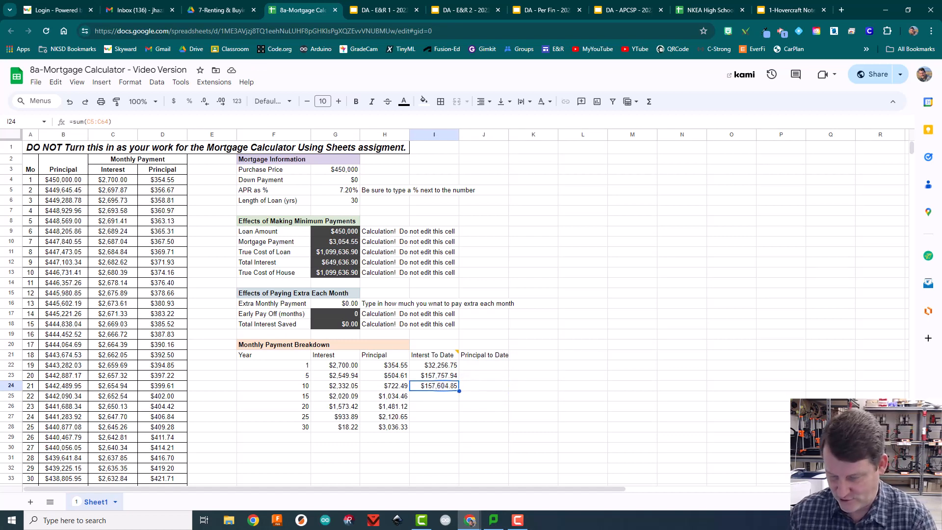
key(Delete)
Enter the formula =sum(c4:c123) in I24 for the year 10 interest to date and compare it with the year 5 formula
text(=sum(c4)
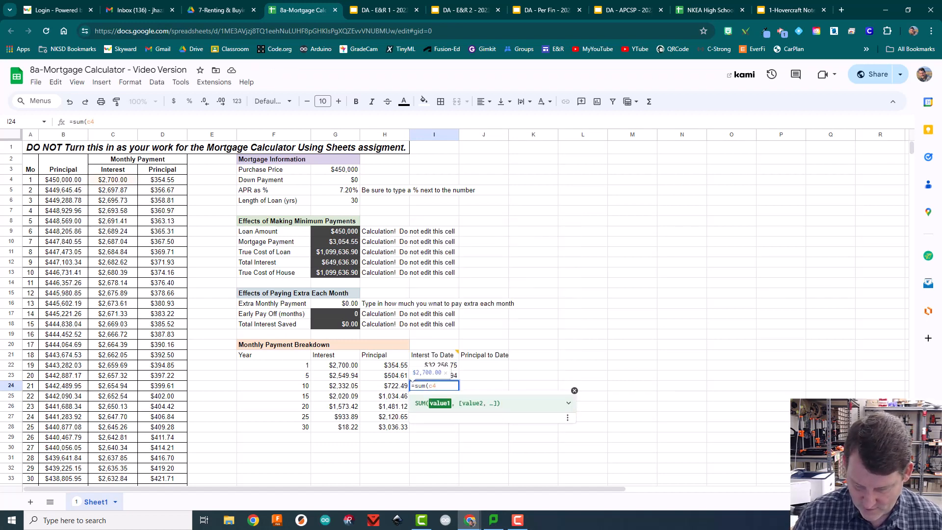
text(:)
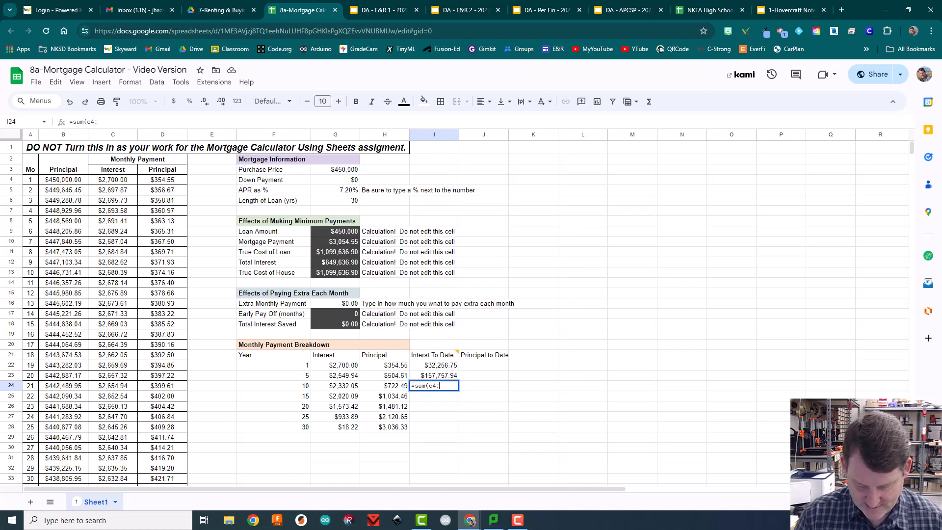
text(c)
text(1)
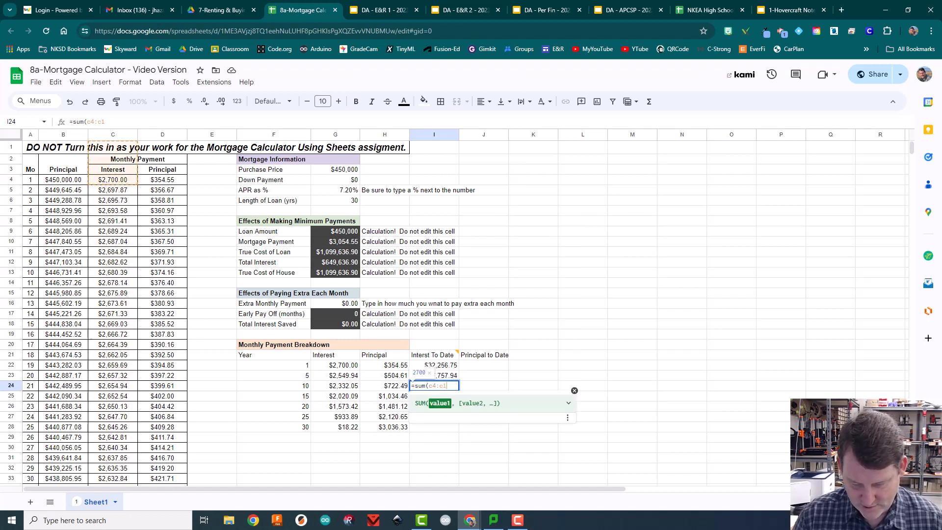
text(23)
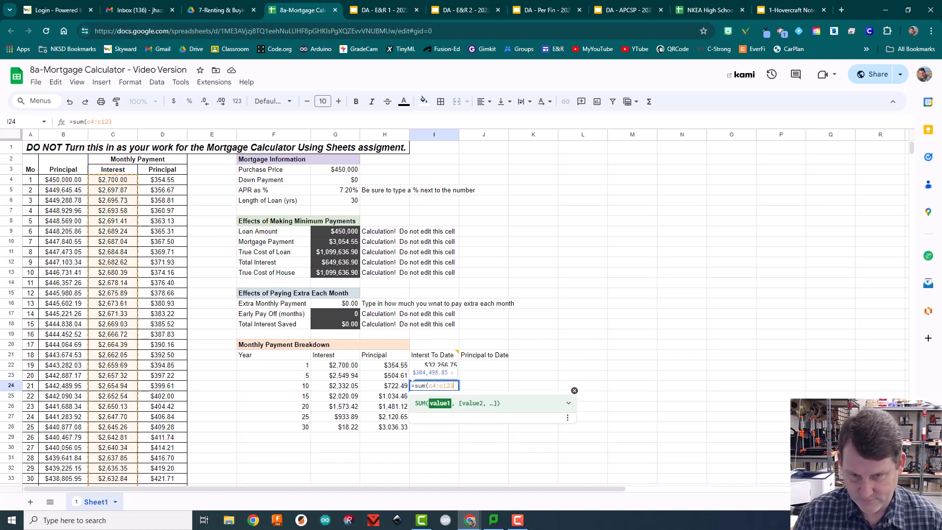
text())
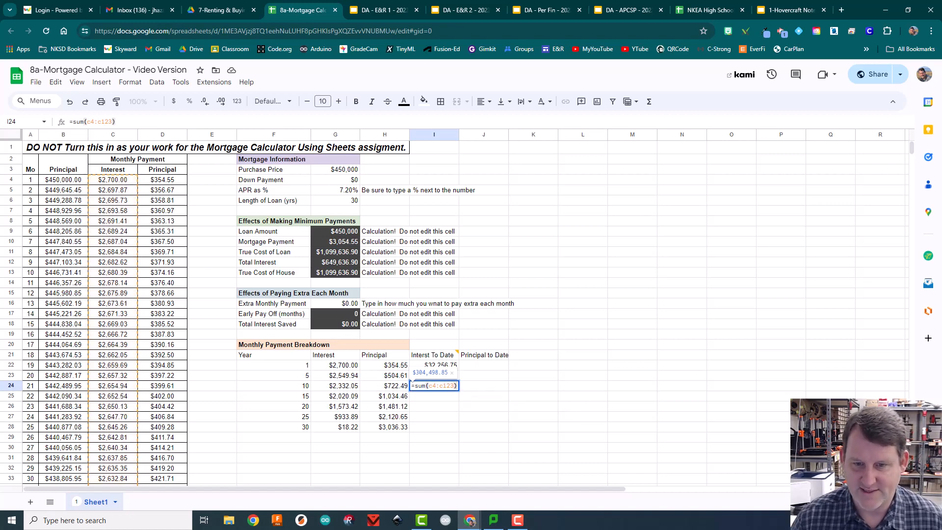
key(Return)
click(435, 376)
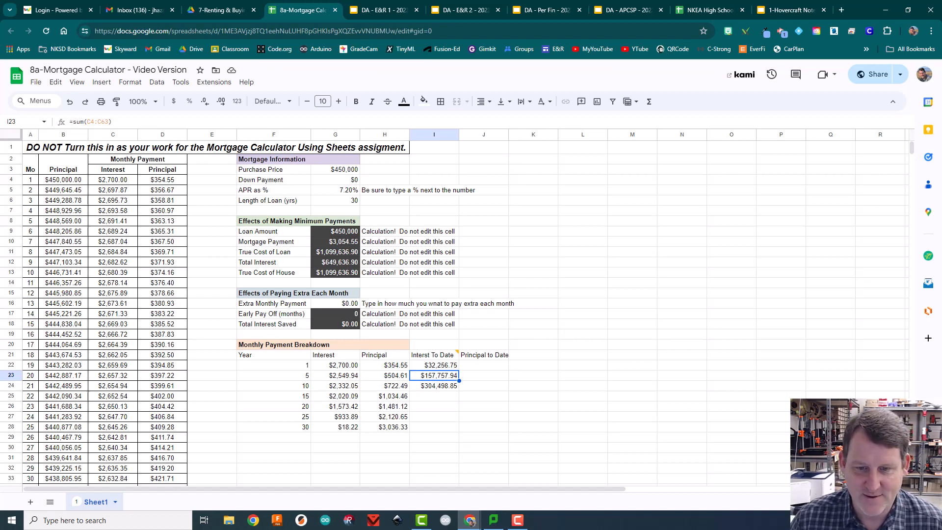
click(434, 386)
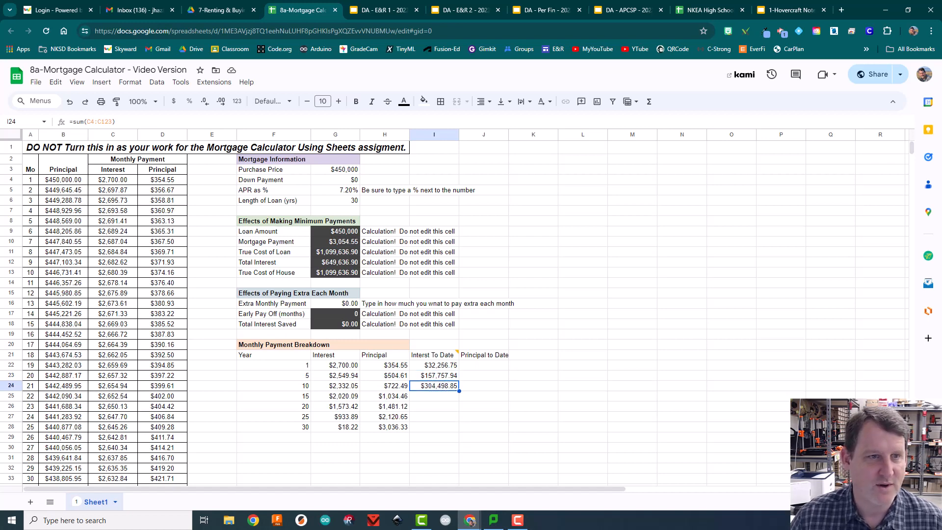
Enter the formula =sum(c4:c183) in I25 for the year 15 interest to date and check the resulting cell
click(434, 393)
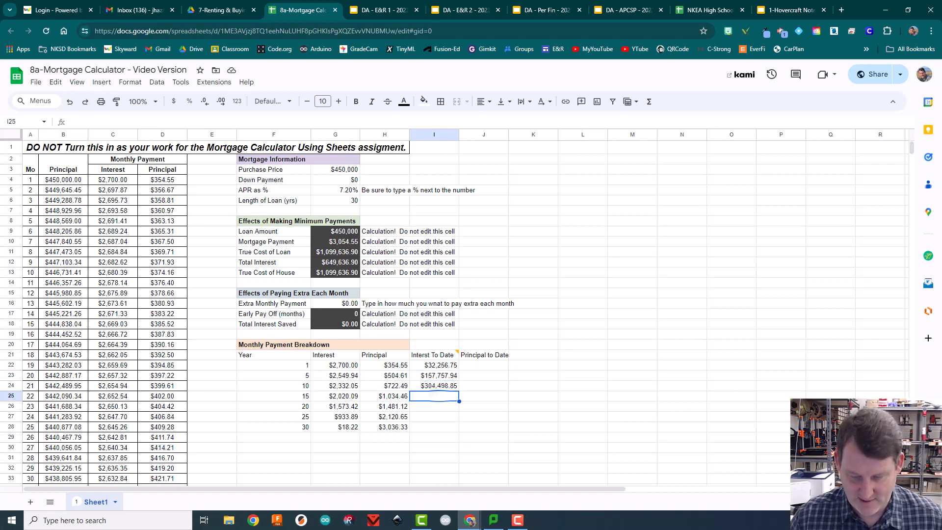
text(=sum()
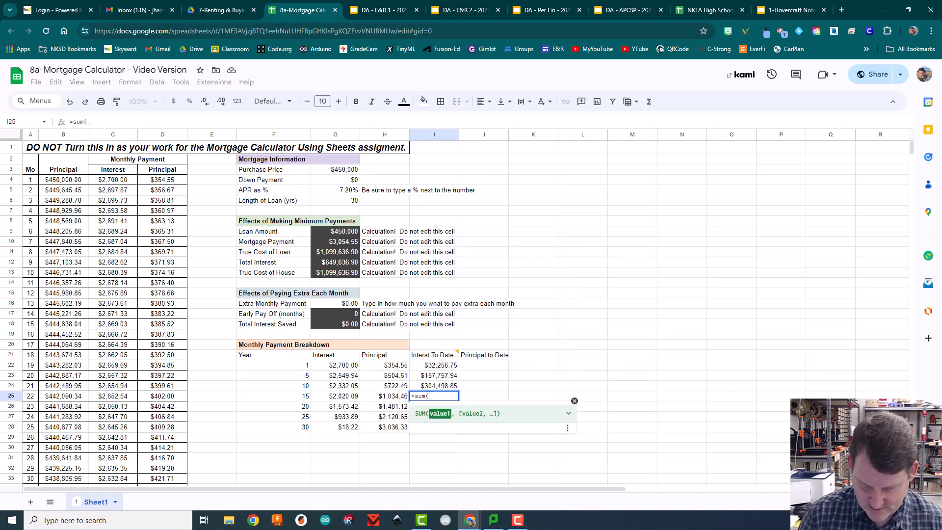
text(c4)
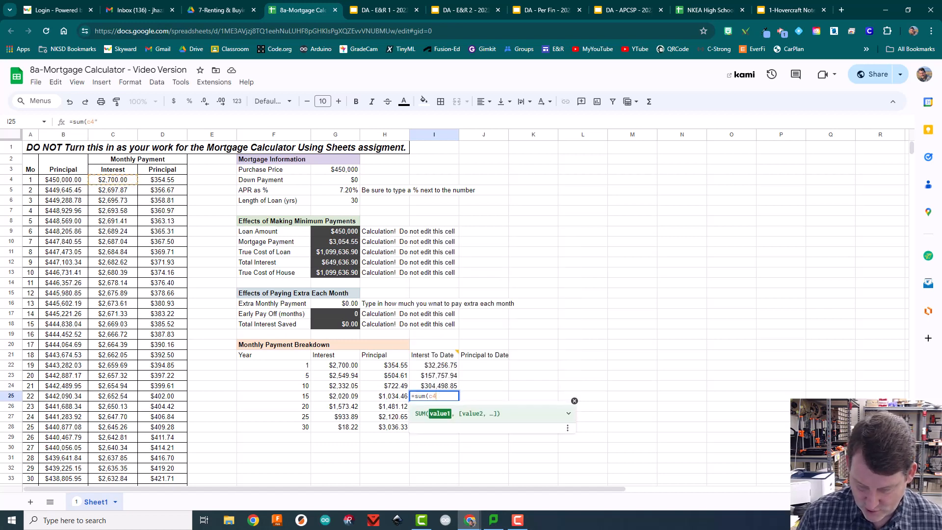
text(:c)
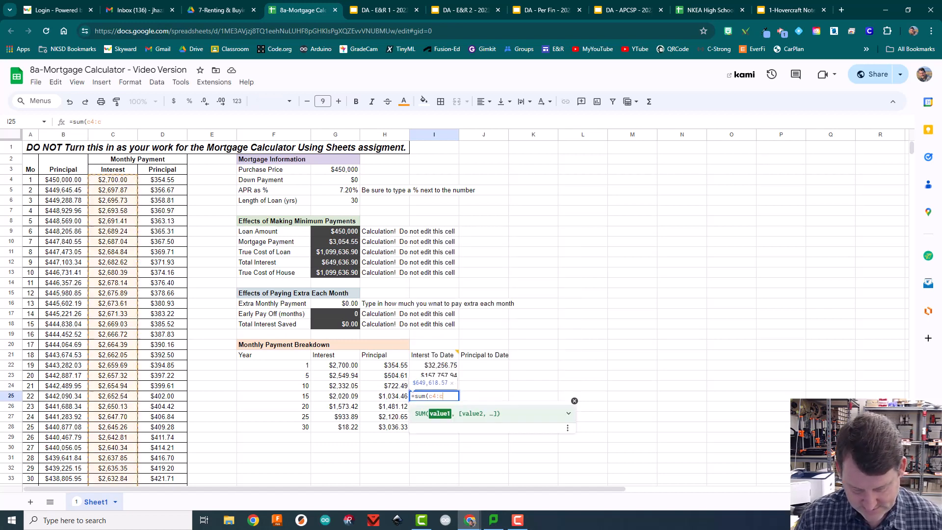
text(183)
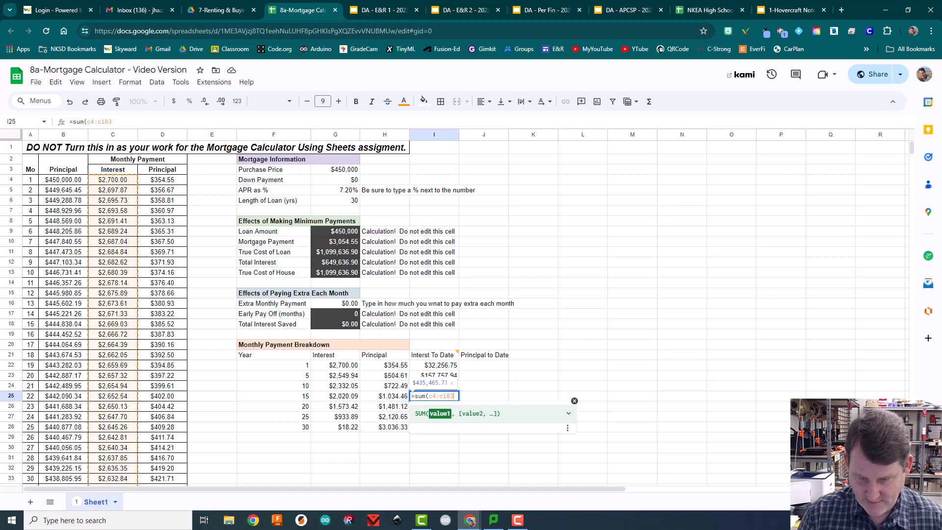
text())
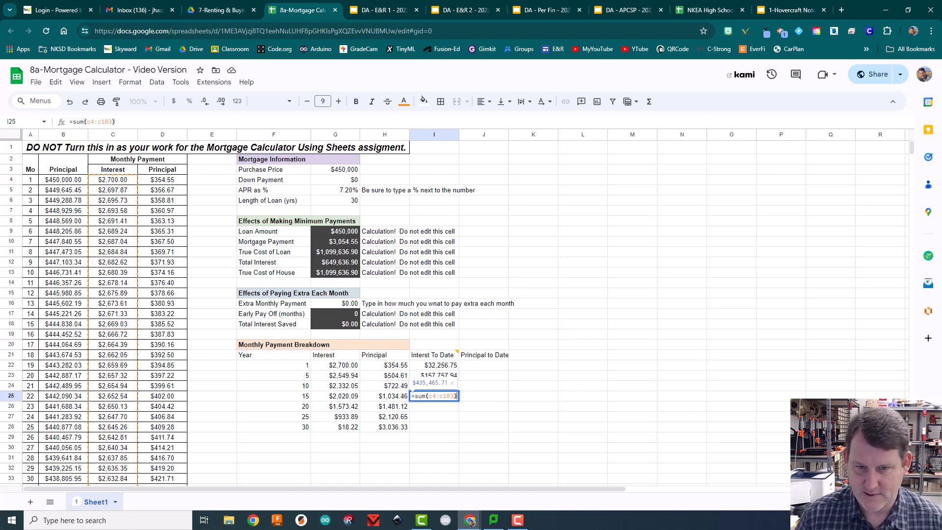
key(Return)
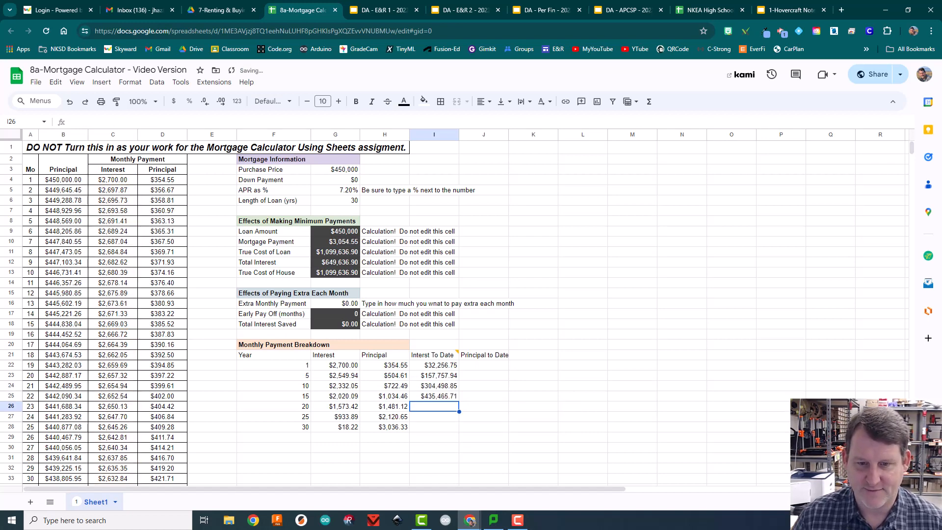
click(440, 396)
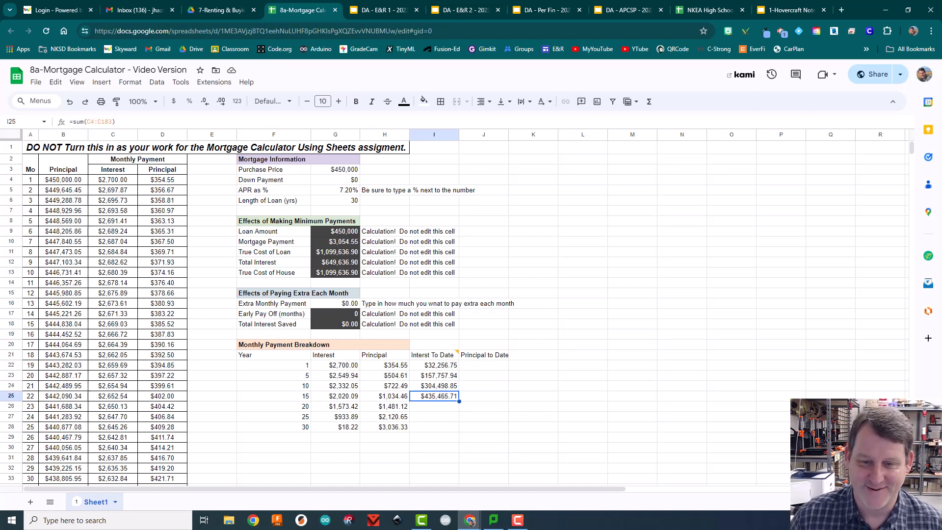
click(434, 407)
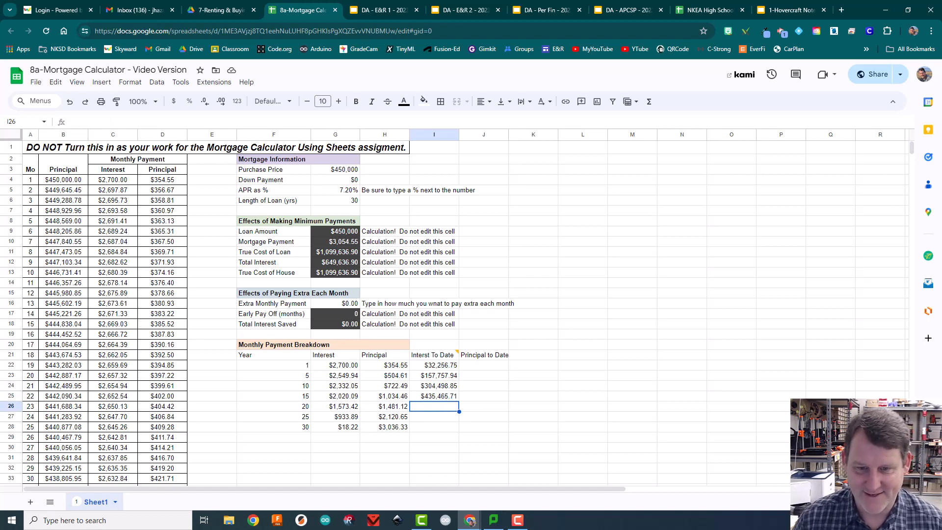
Enter the formula =sum(c4:c243) in I26 for the year 20 interest to date, using the year 15 formula as reference
click(434, 397)
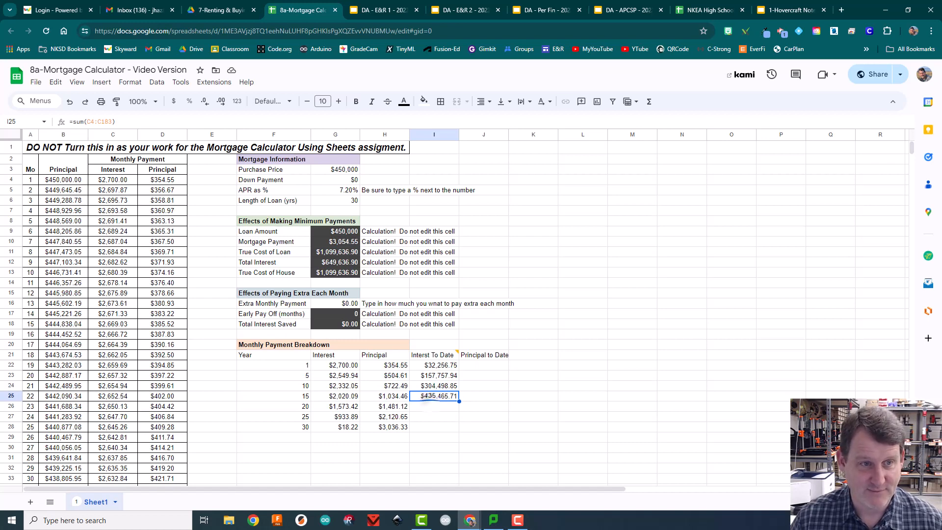
key(Down)
text(=sium)
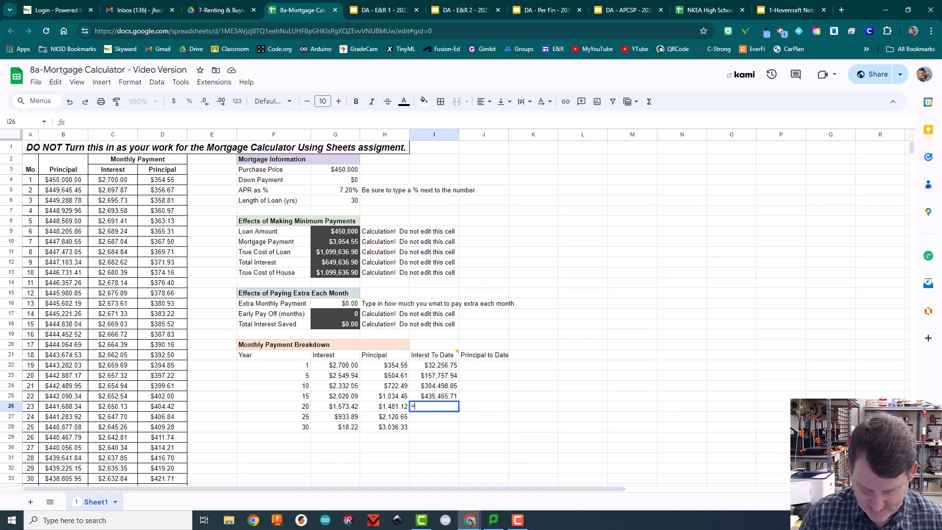
key(BackSpace)
key(BackSpace)
key(BackSpace)
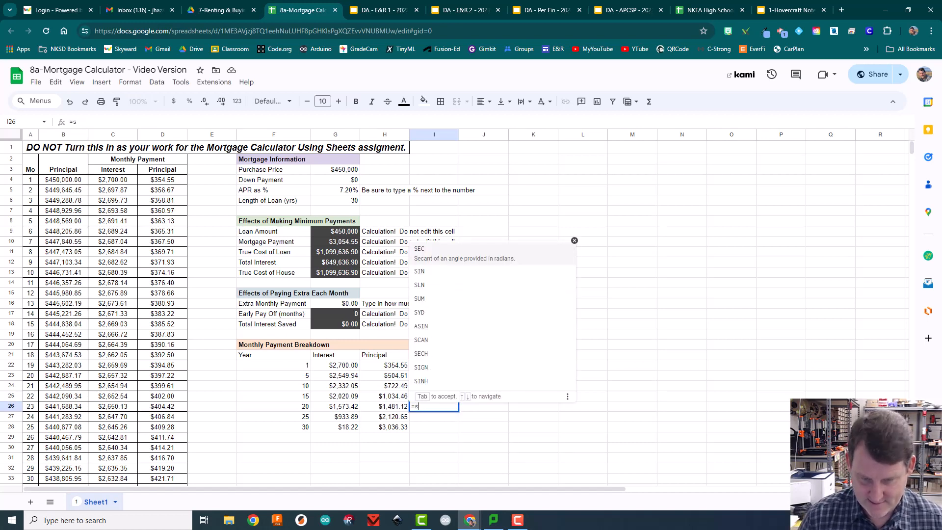
text(um()
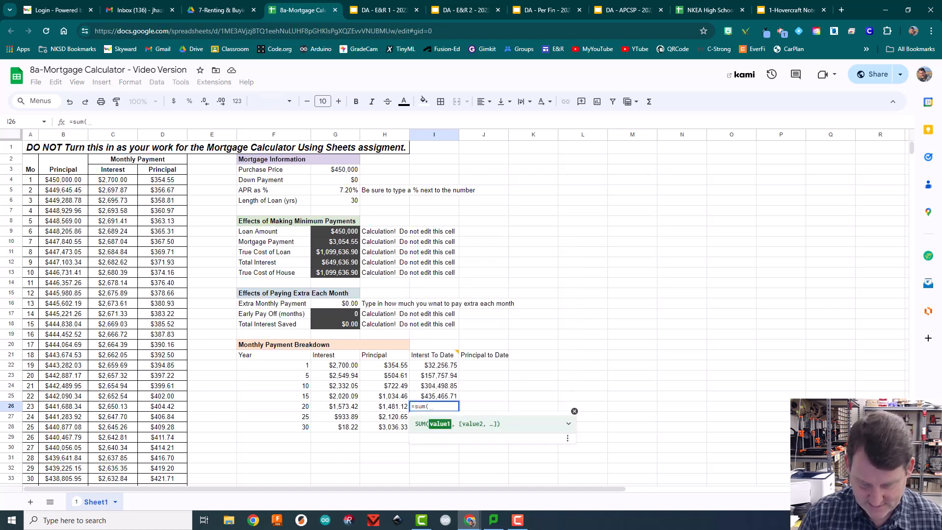
text(c4)
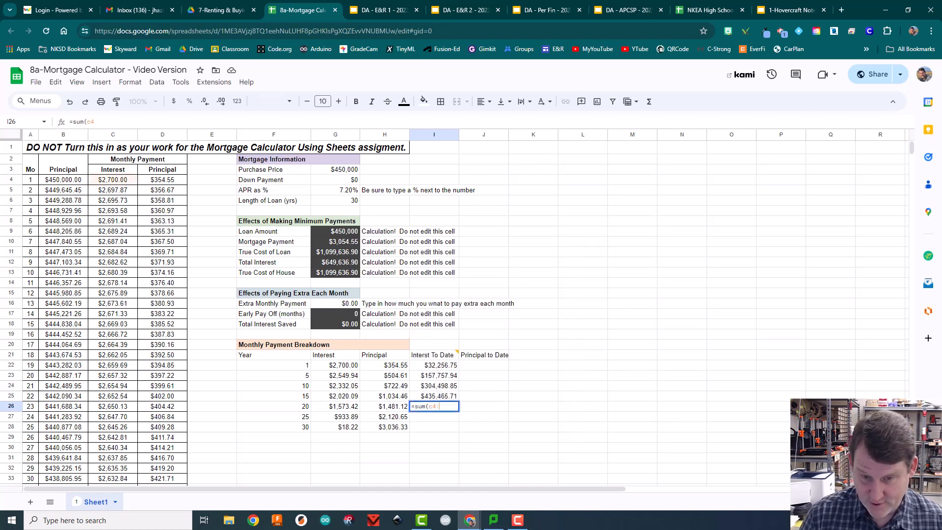
text(:)
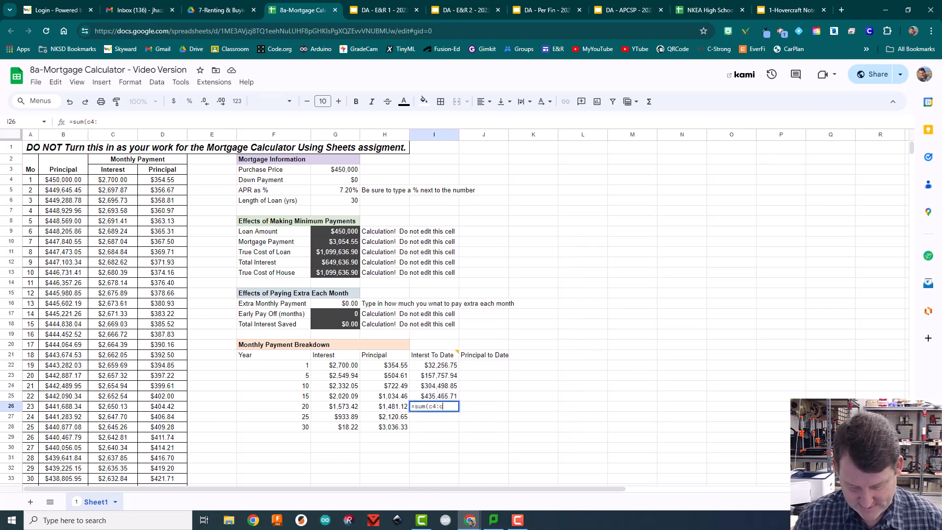
text(c243)
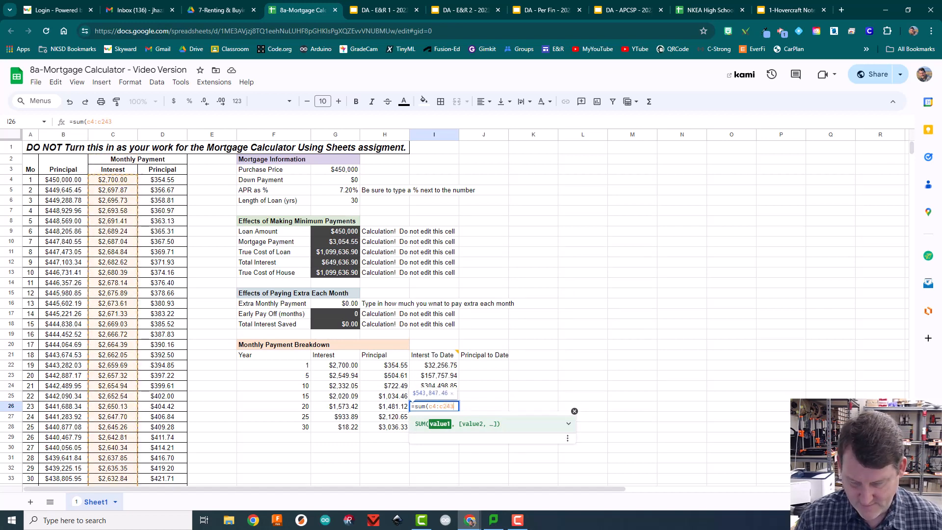
text()\)
key(Return)
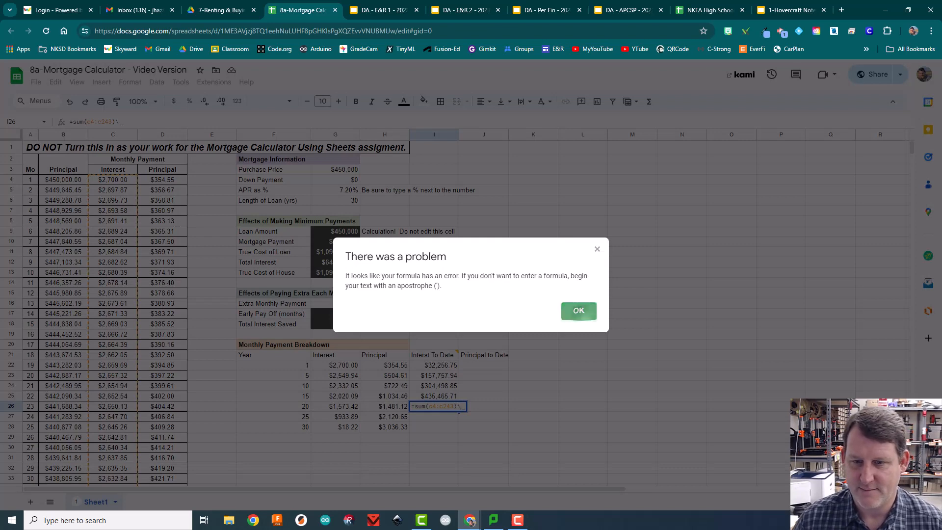
key(Return)
key(BackSpace)
key(Return)
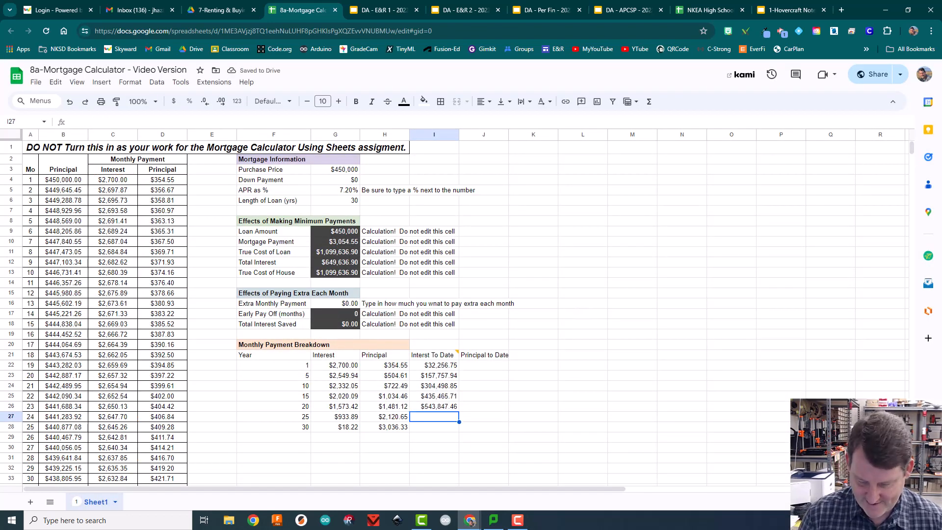
text(=)
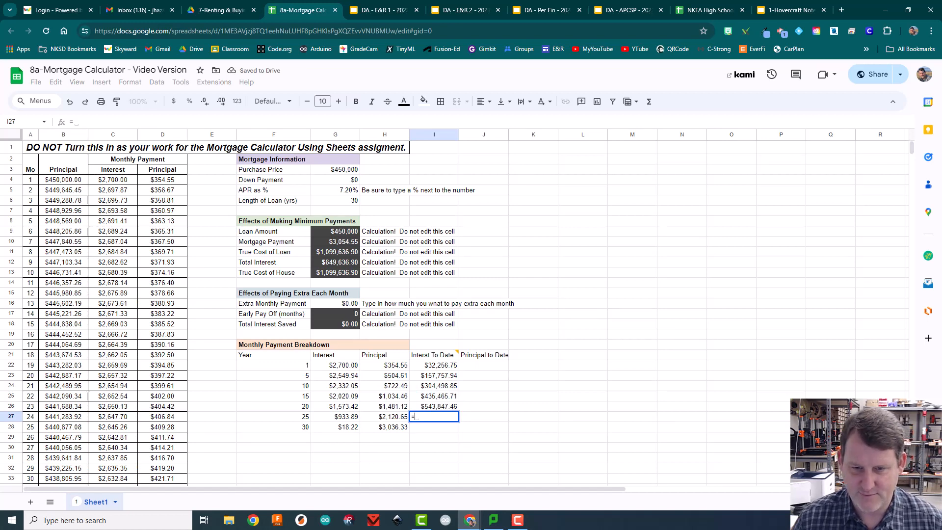
key(Up)
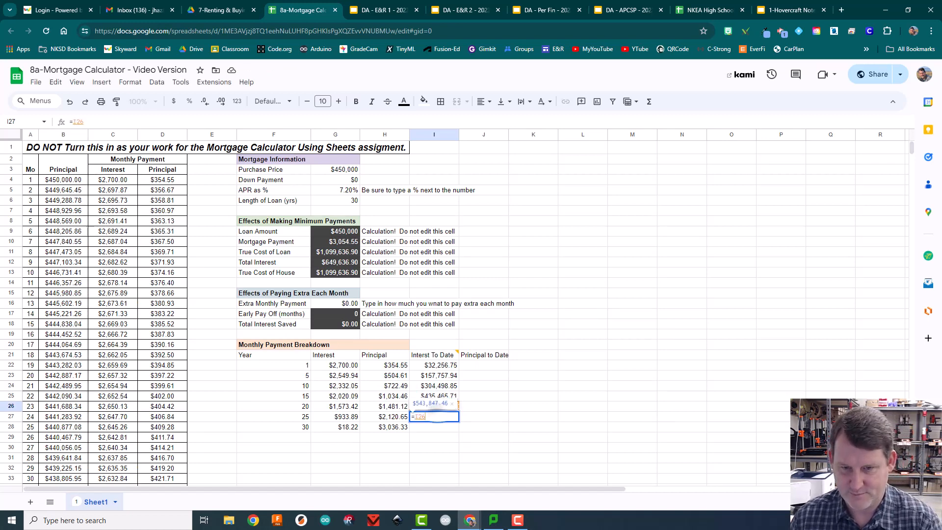
key(BackSpace)
key(BackSpace)
key(BackSpace)
key(BackSpace)
Check the year 20 formula in I26 and enter =sum(c4:C303) in I27 for the year 25 interest to date
key(Up)
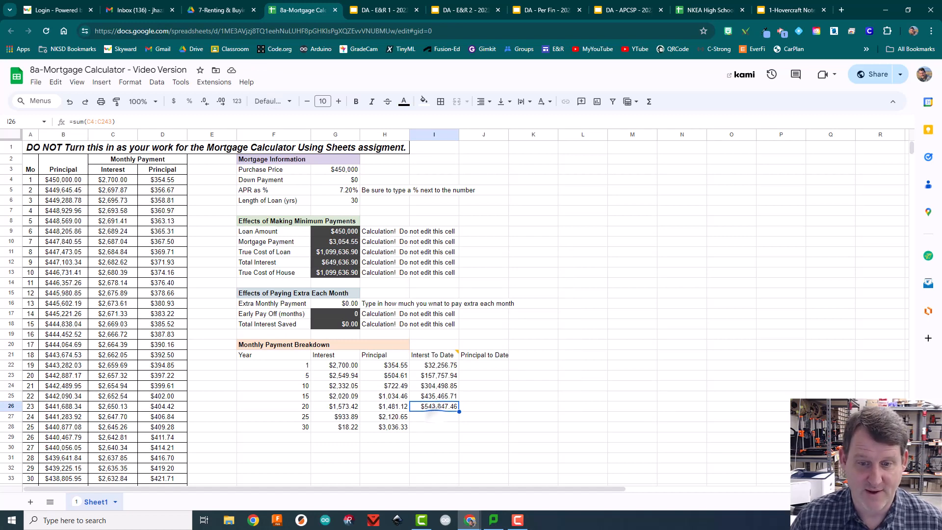
key(Down)
text(=sum()
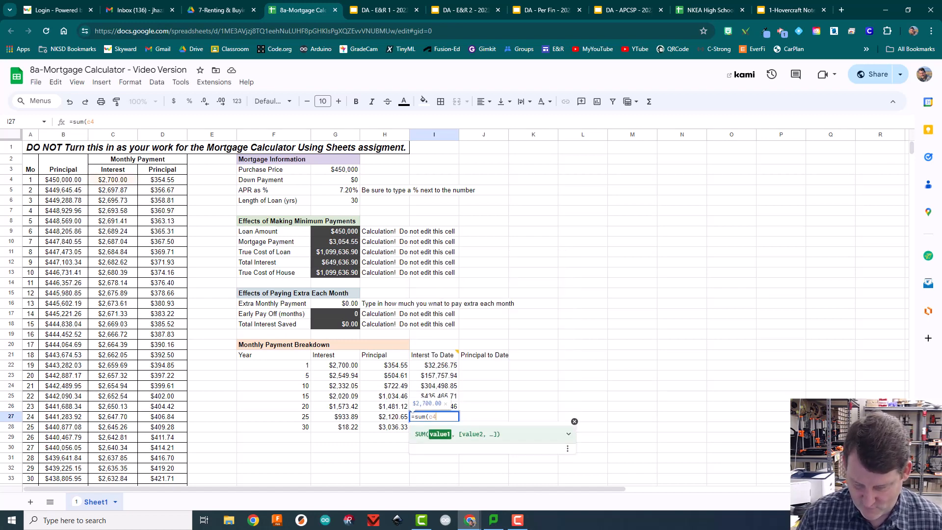
text(c4)
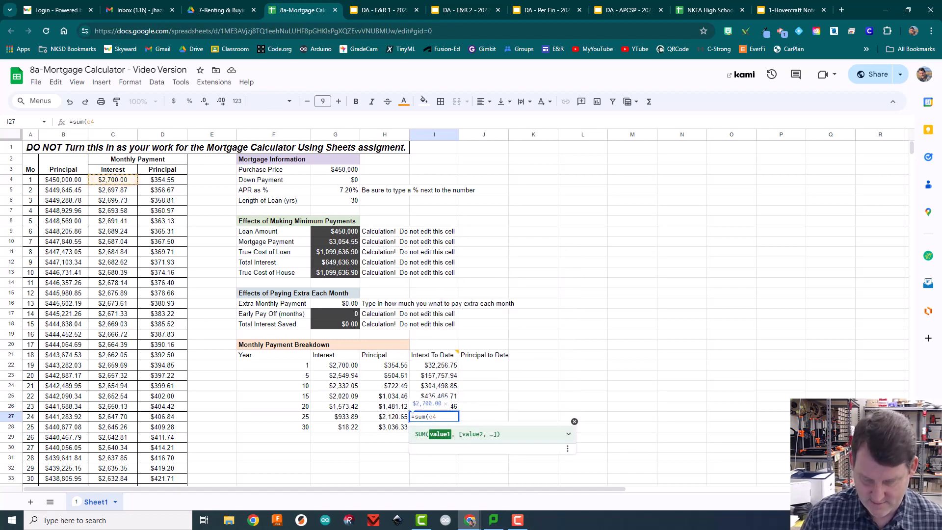
text(:)
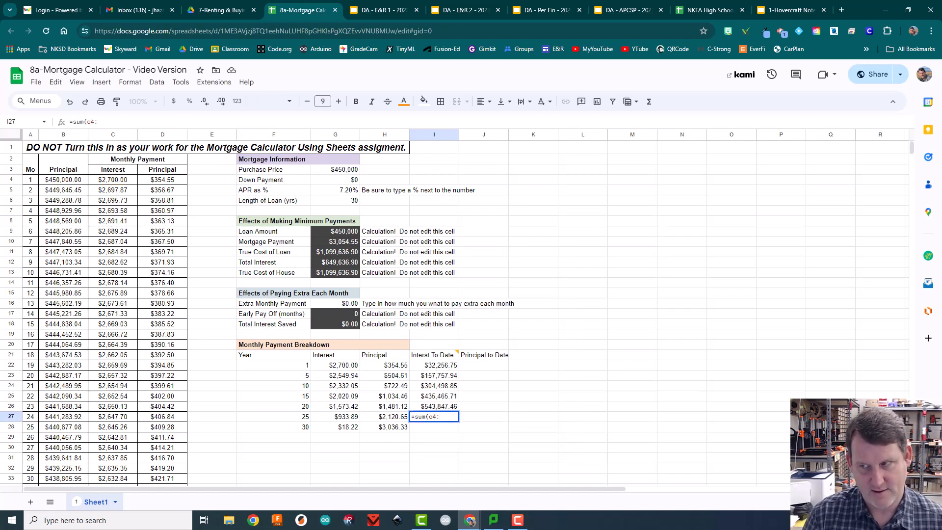
text(303)
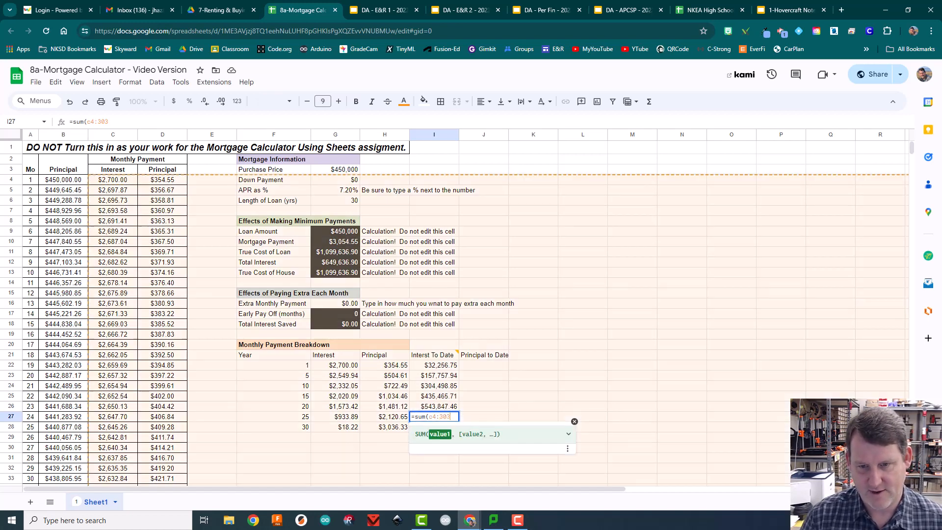
key(Left)
key(Left)
key(Left)
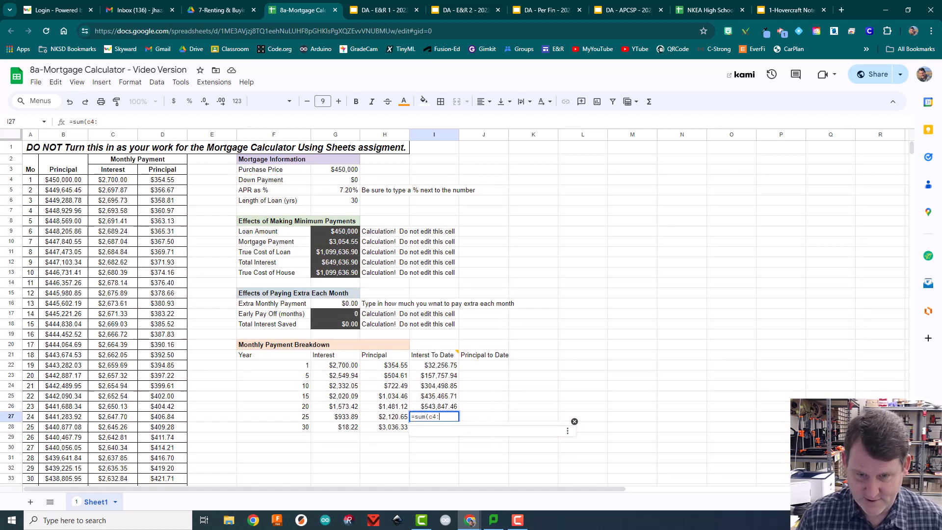
text(C303)
key(End)
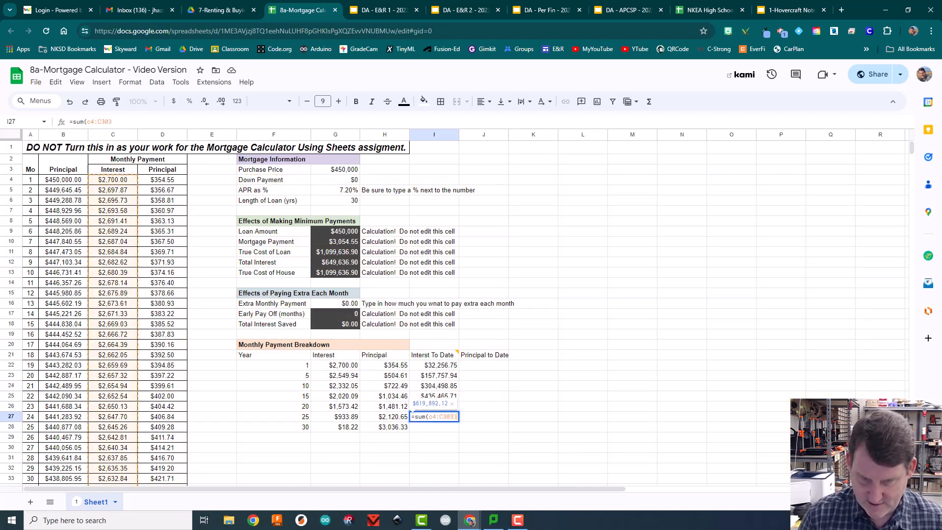
text())
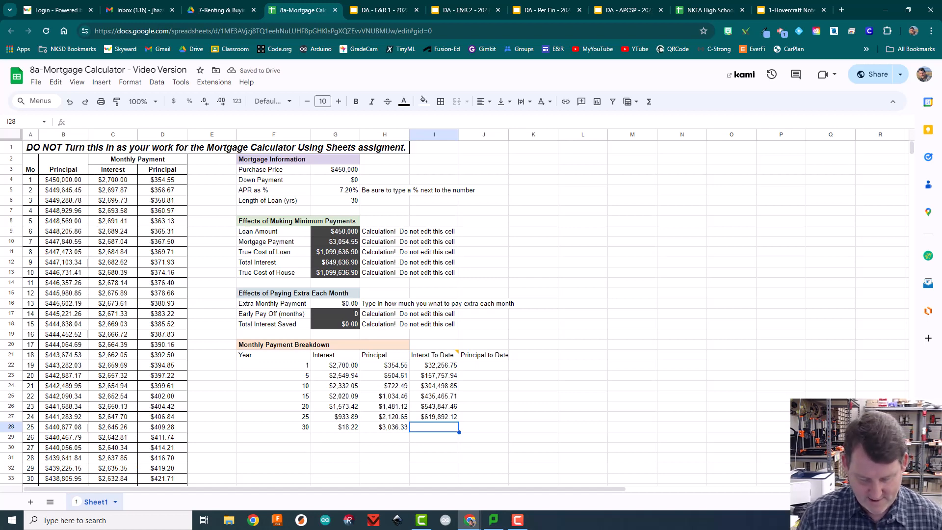
Enter the formula =sum(c4:c363) in I28 for the year 30 interest to date
text(=sum()
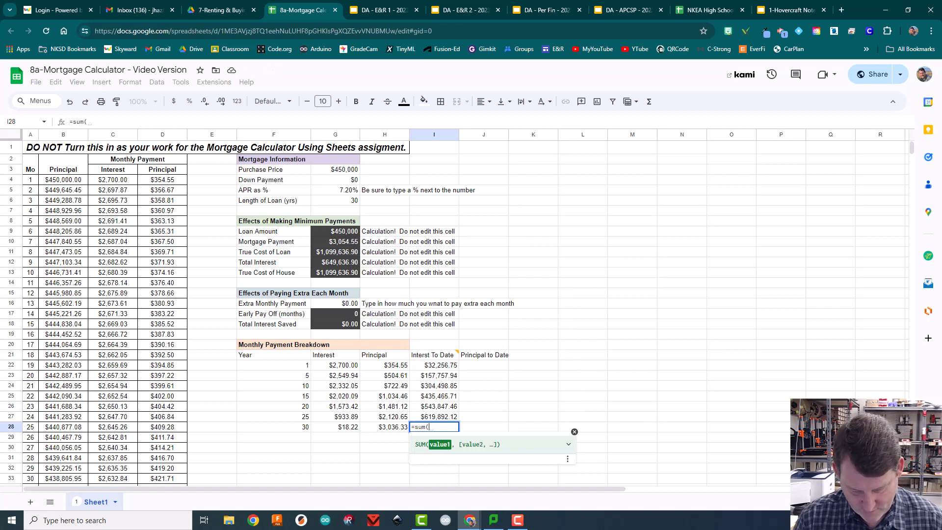
text(c4")
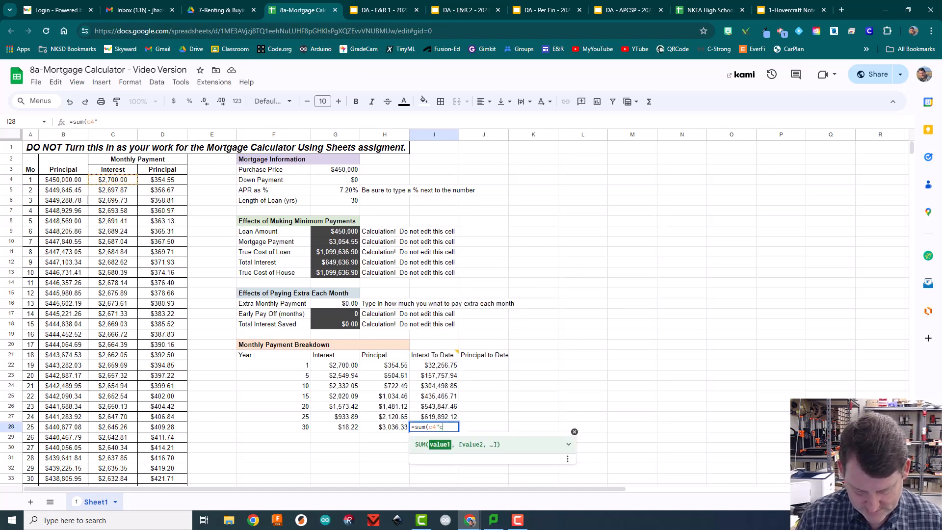
text(c36)
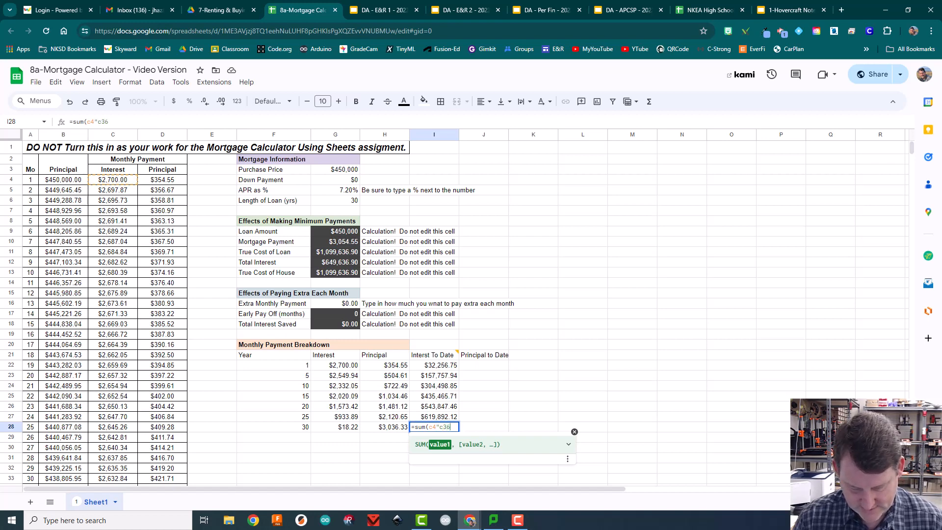
text(3))
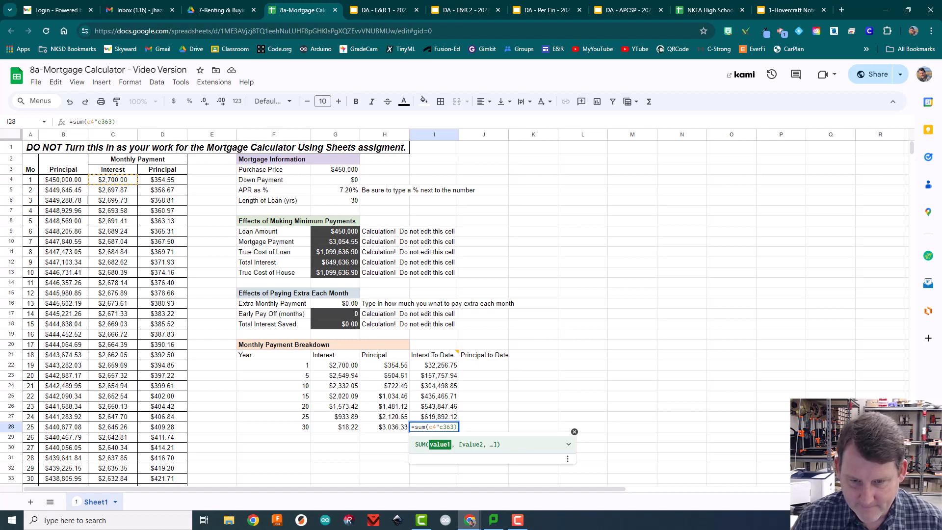
click(439, 427)
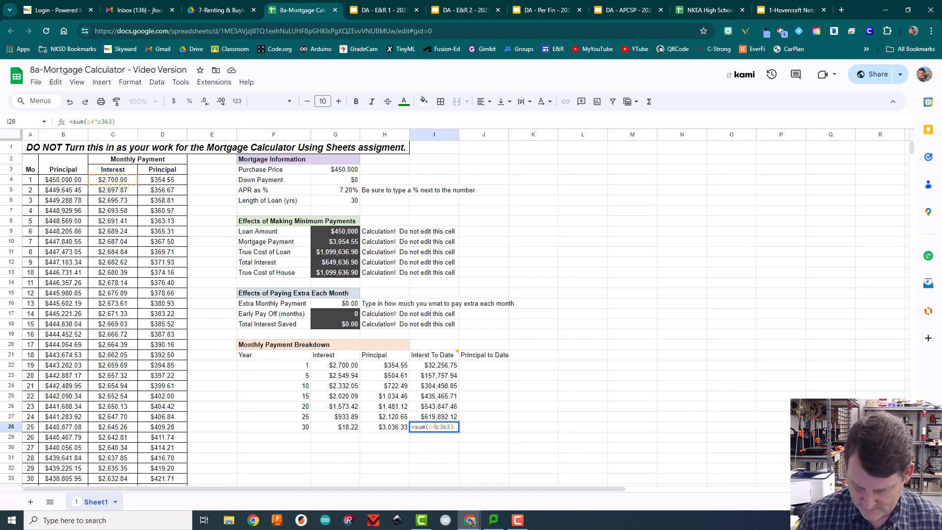
key(BackSpace)
text(:)
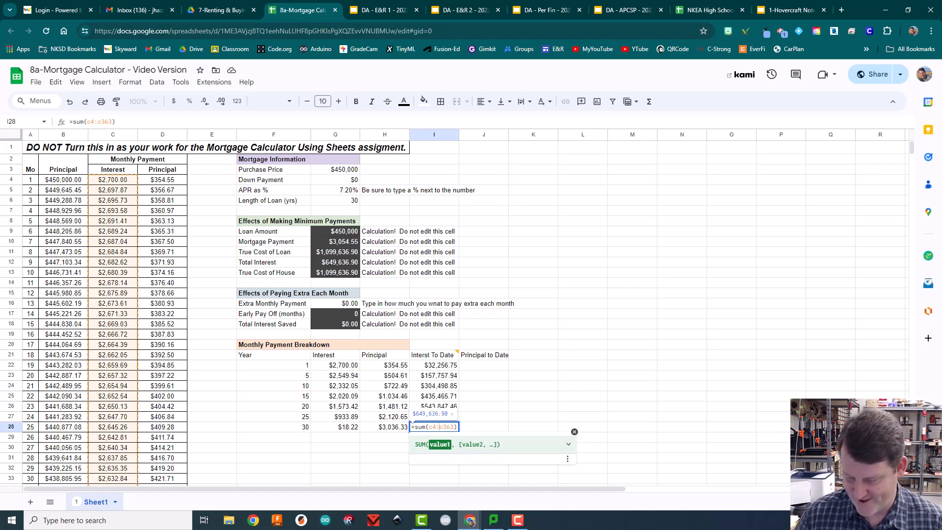
key(Return)
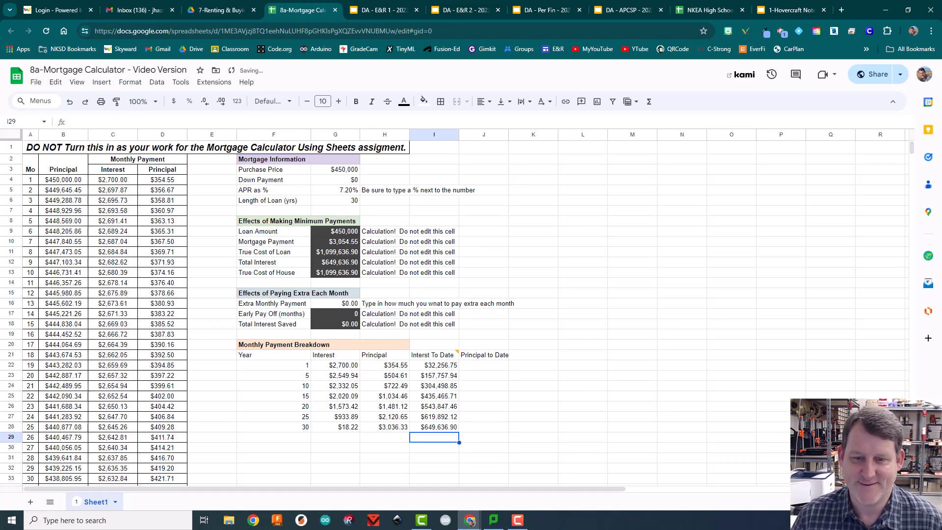
Review the interest-to-date formulas for years 1, 5, 10 and 25, comparing the ranges they sum
click(428, 364)
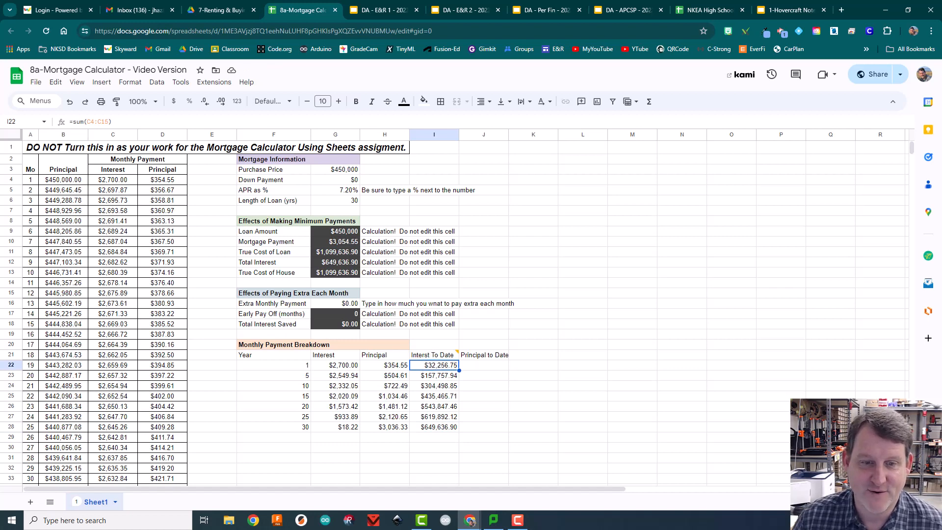
click(431, 375)
click(431, 385)
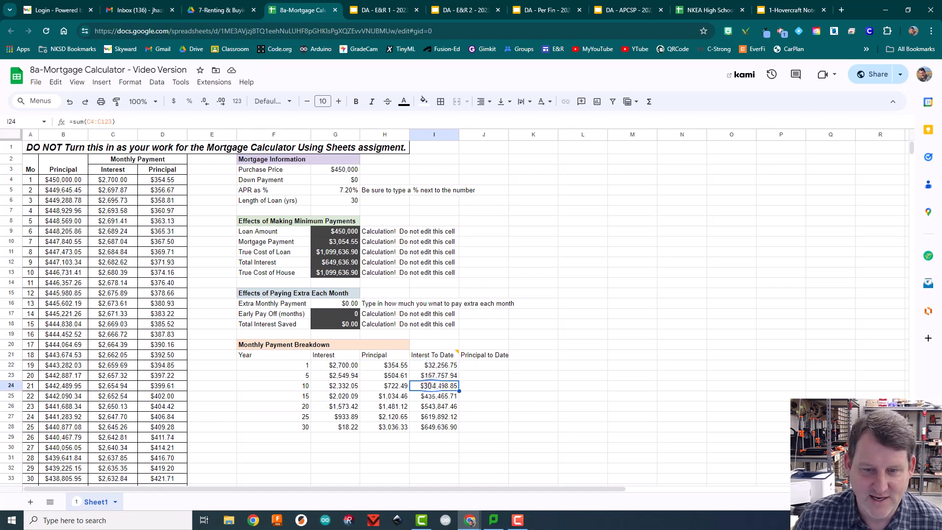
click(435, 375)
click(431, 386)
click(433, 376)
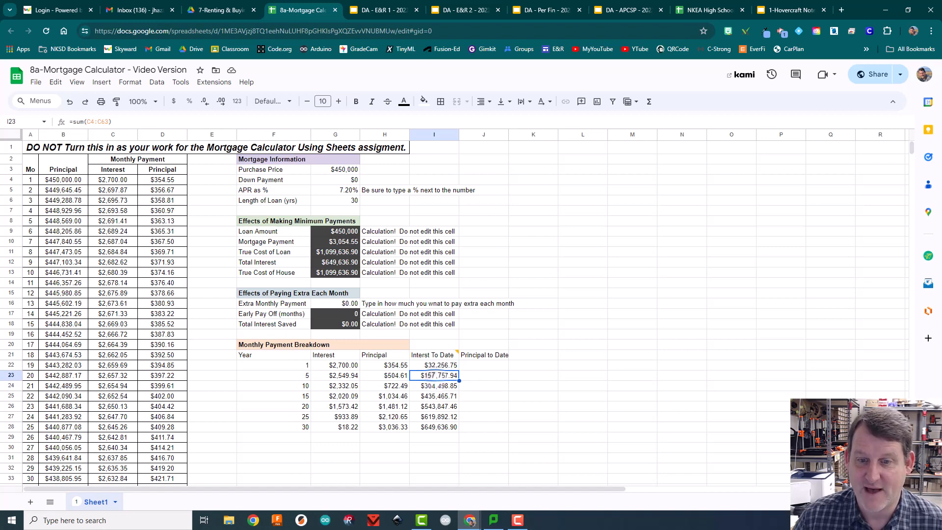
click(432, 386)
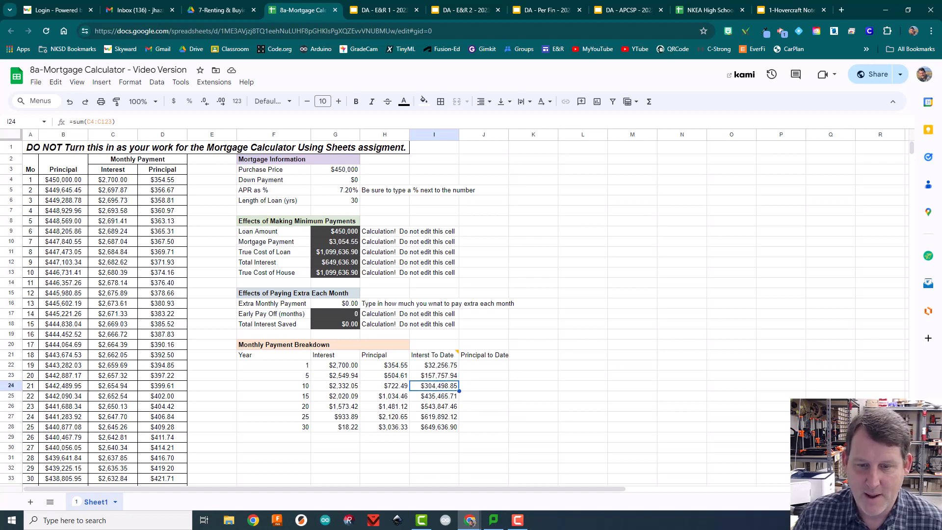
click(435, 417)
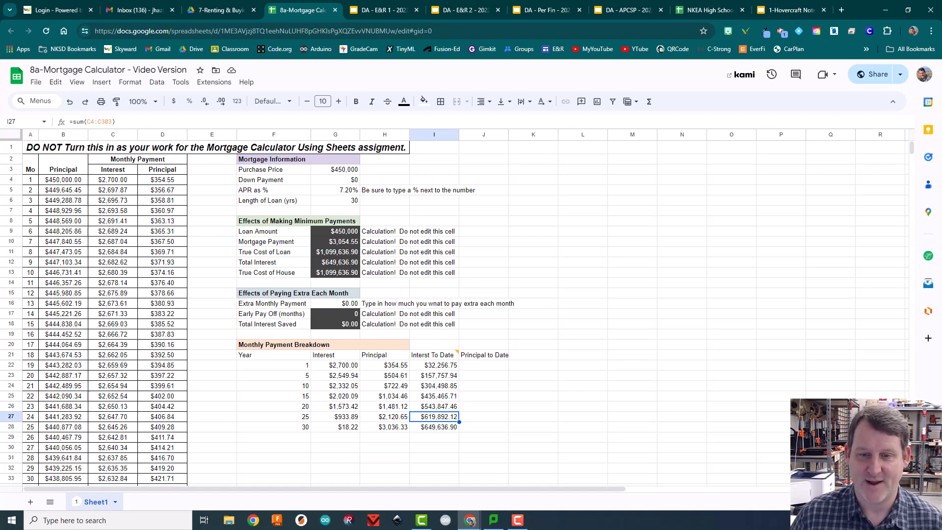
Fill the interest-to-date formulas from I22:I28 across into the Principal to Date column, J22:J28, and check the formula in J22
click(470, 365)
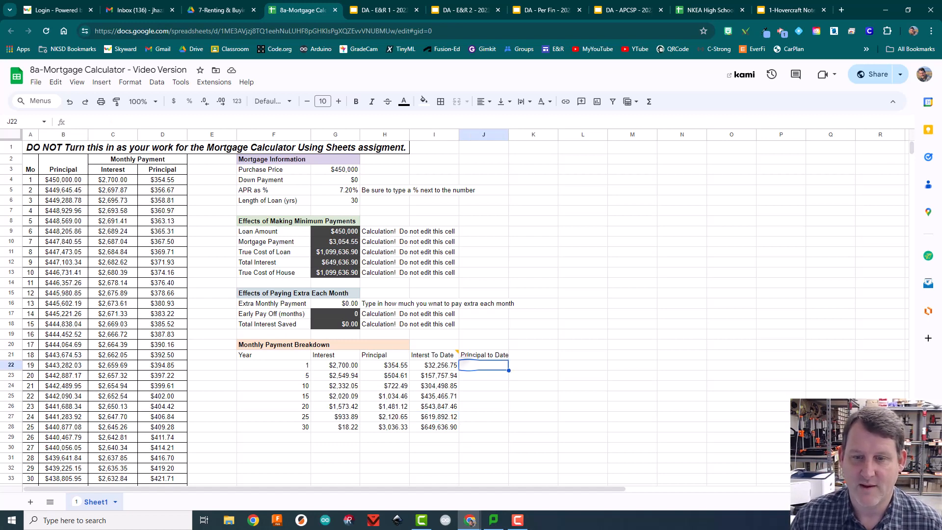
click(443, 366)
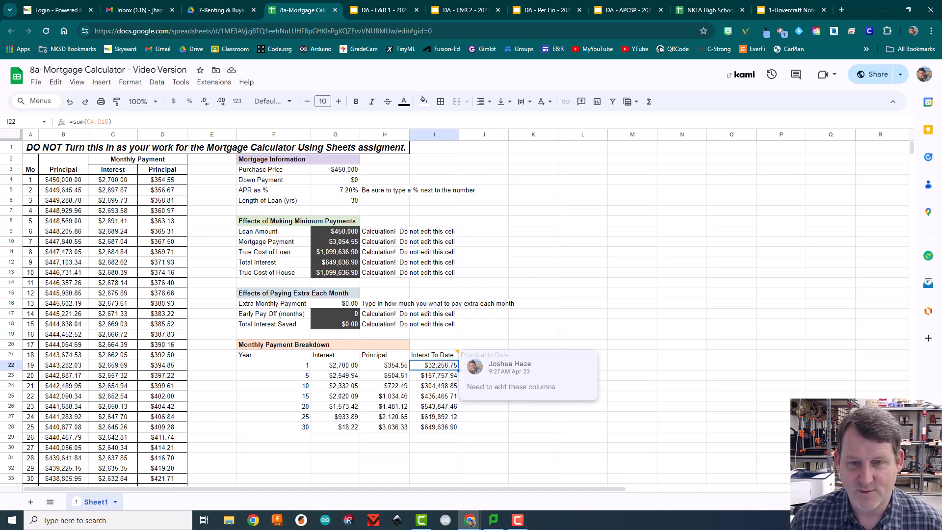
key(shift+Down)
key(shift+Down)
key(shift+Down)
key(shift+Down)
key(shift+Down)
key(shift+Down)
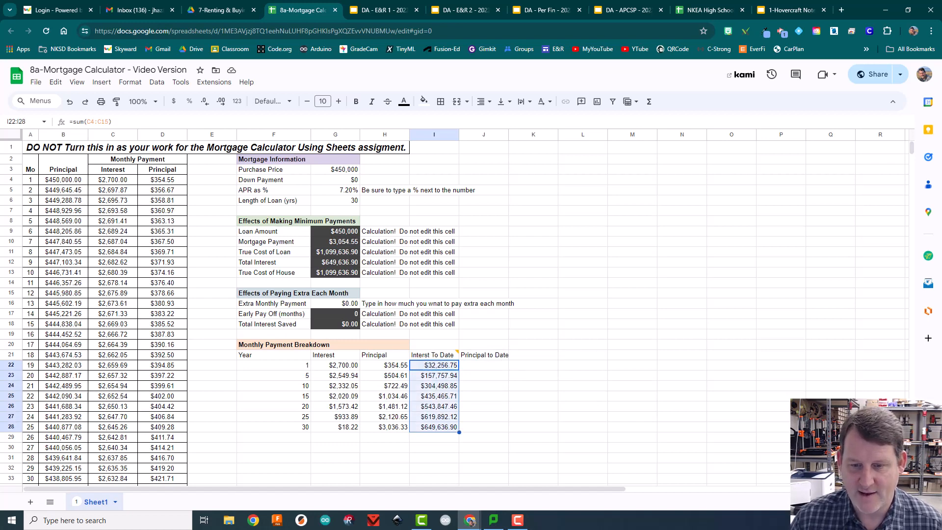
drag(459, 432, 494, 427)
click(472, 365)
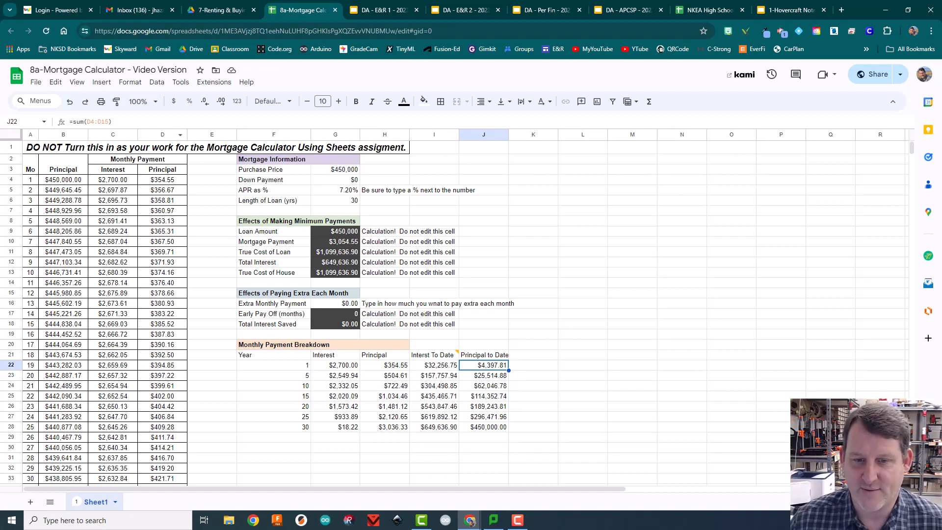
Merge F20:J20 so the Monthly Payment Breakdown heading spans all five columns of its table
drag(290, 344, 490, 344)
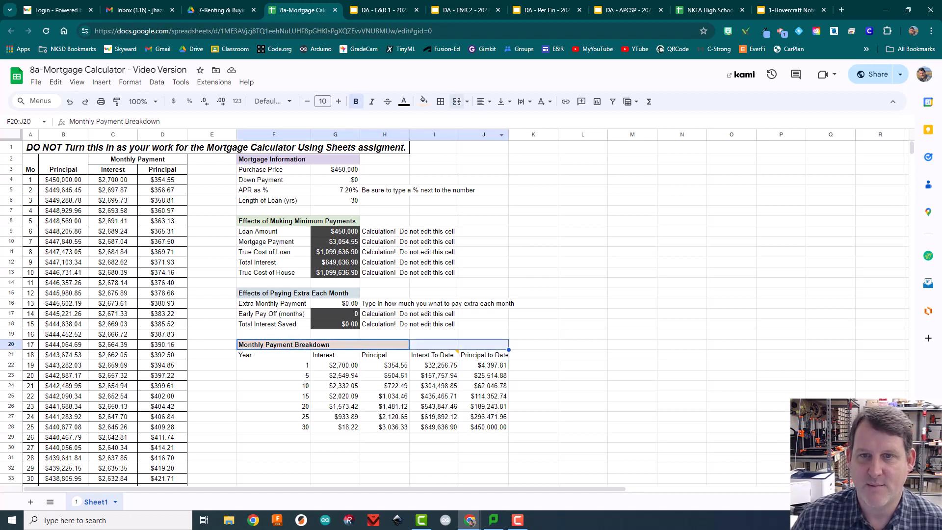
click(457, 102)
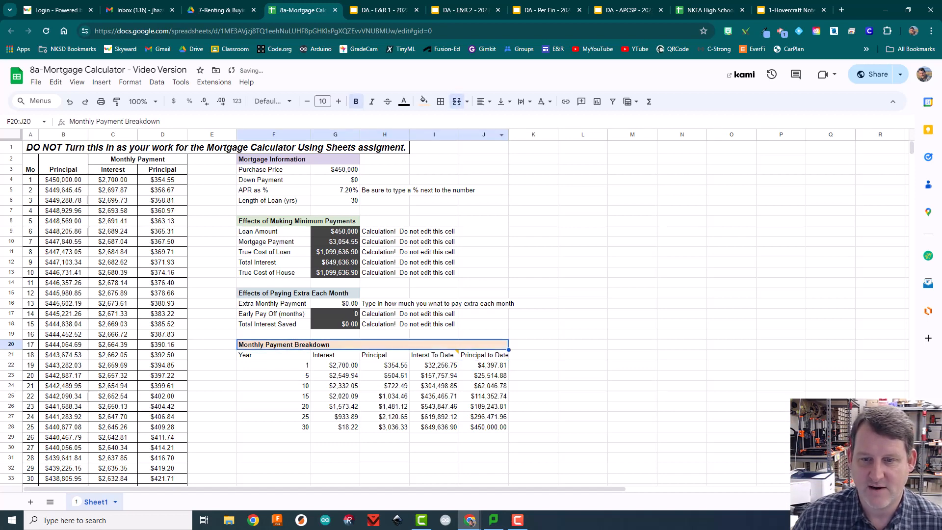
click(528, 416)
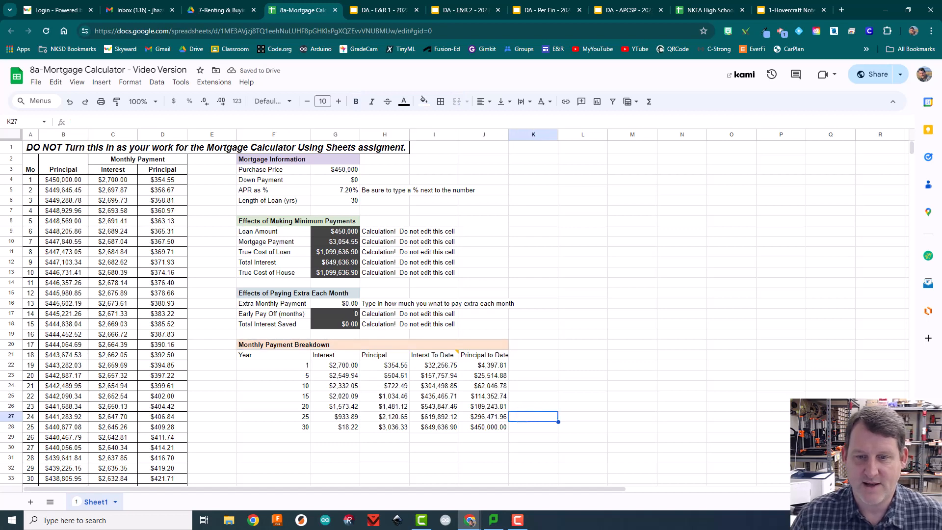